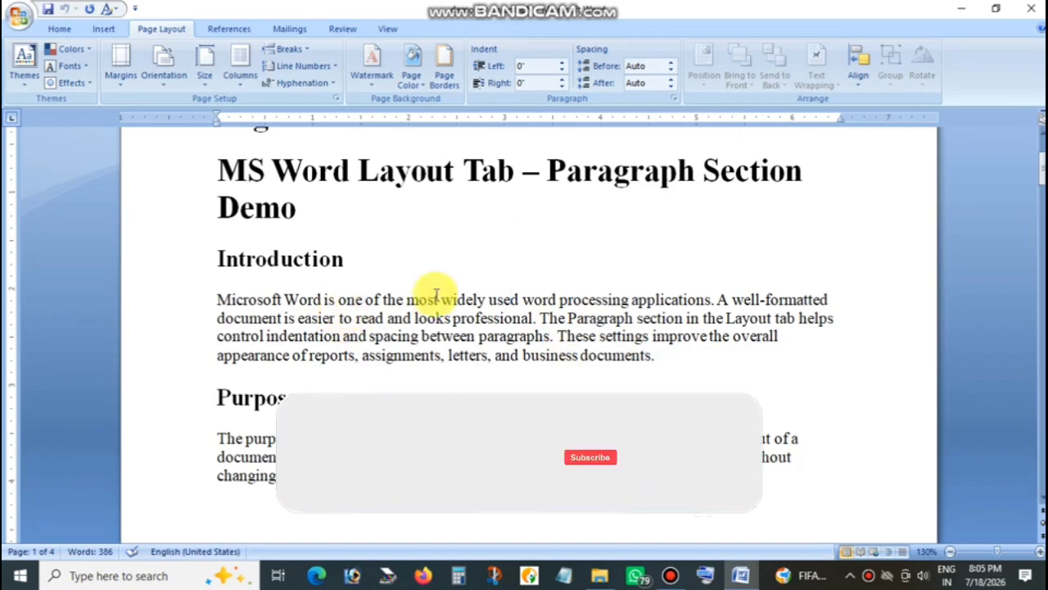
{"action": "scroll", "coordinate": [466, 340], "scroll_direction": "down", "scroll_amount": 3}
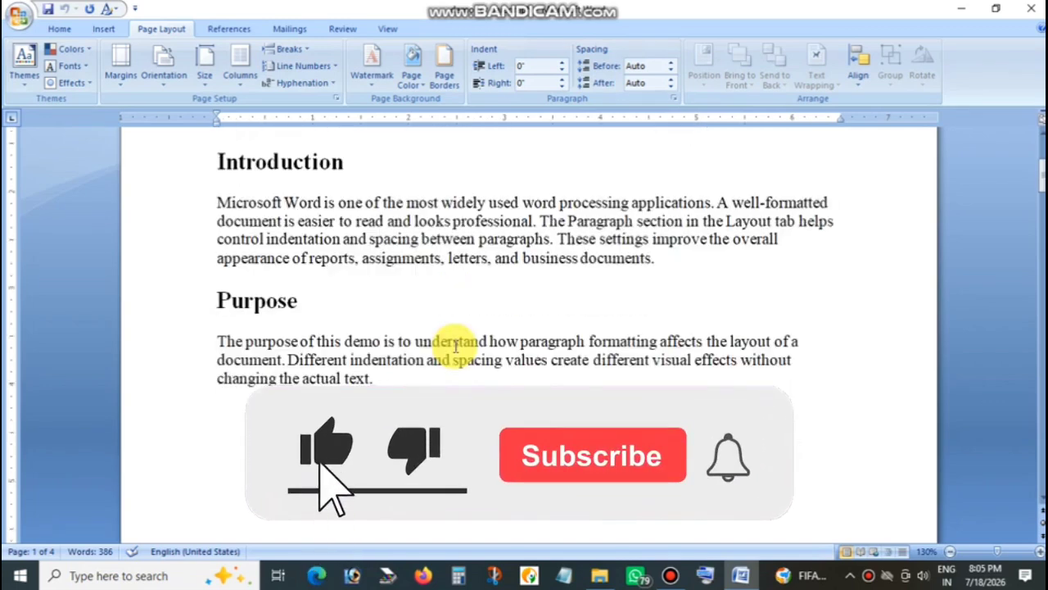
{"action": "scroll", "coordinate": [456, 345], "scroll_direction": "up", "scroll_amount": 3}
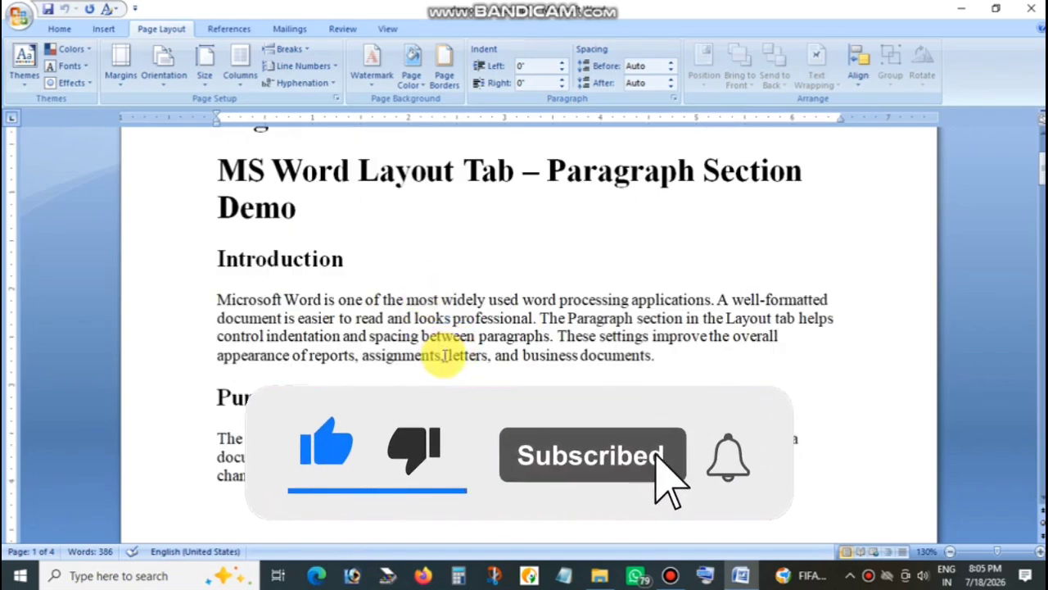
{"action": "left_click", "coordinate": [430, 321]}
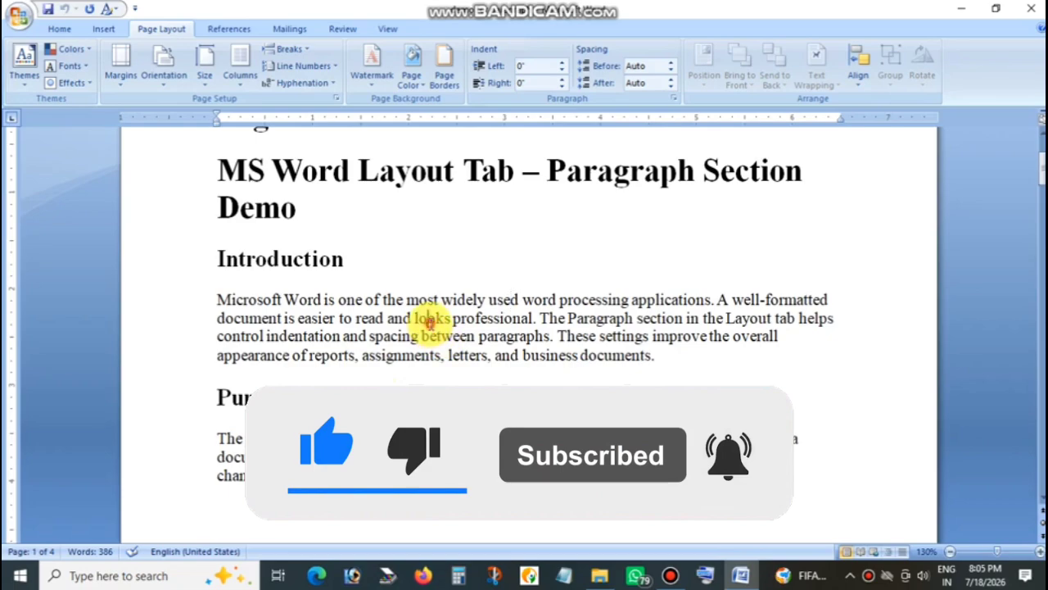
{"action": "right_click", "coordinate": [622, 303]}
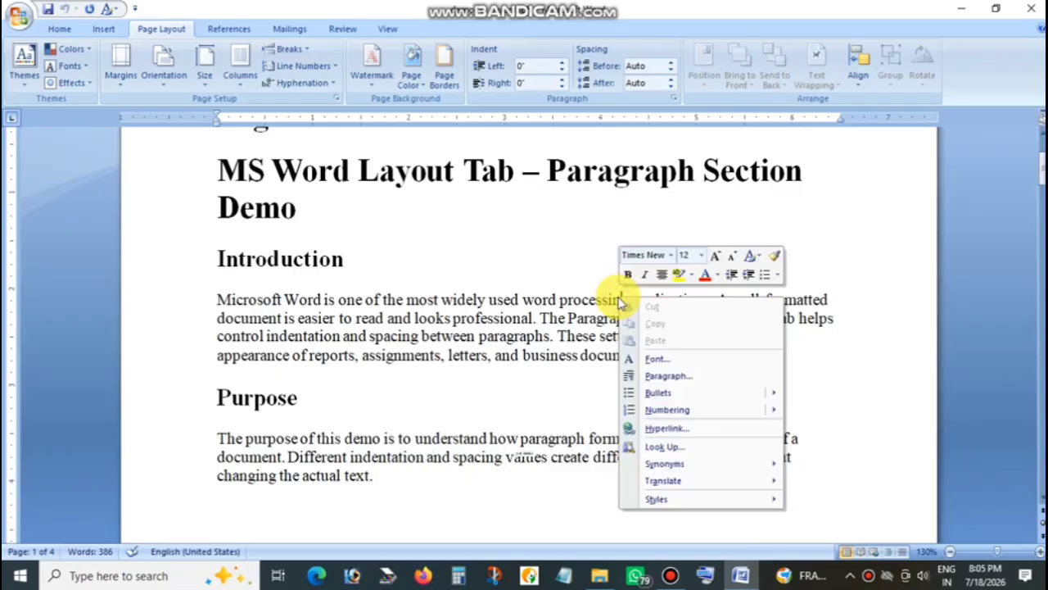
{"action": "left_click", "coordinate": [513, 259]}
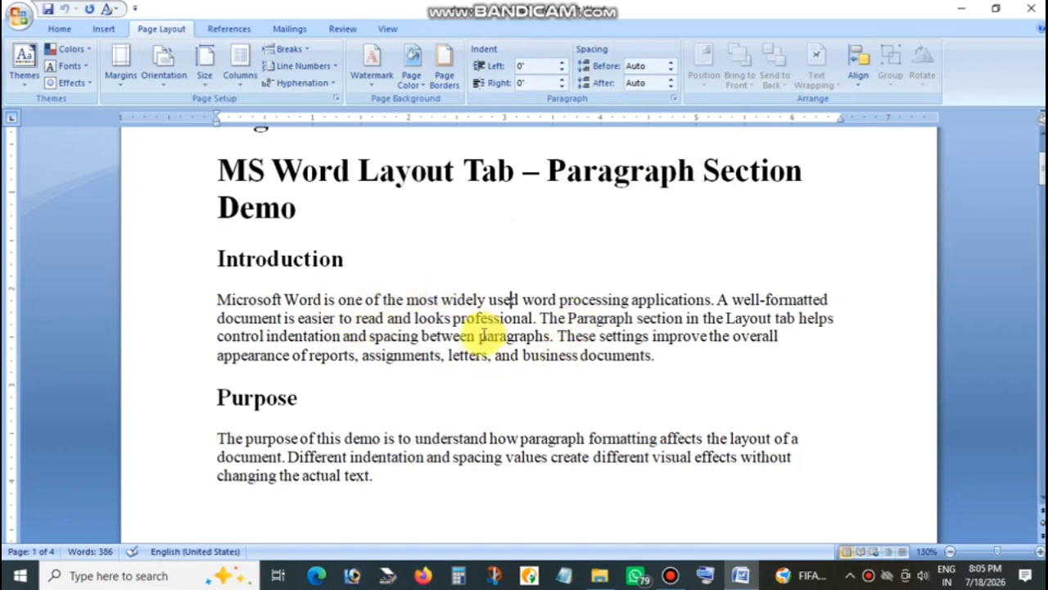
{"action": "scroll", "coordinate": [455, 336], "scroll_direction": "down", "scroll_amount": 3}
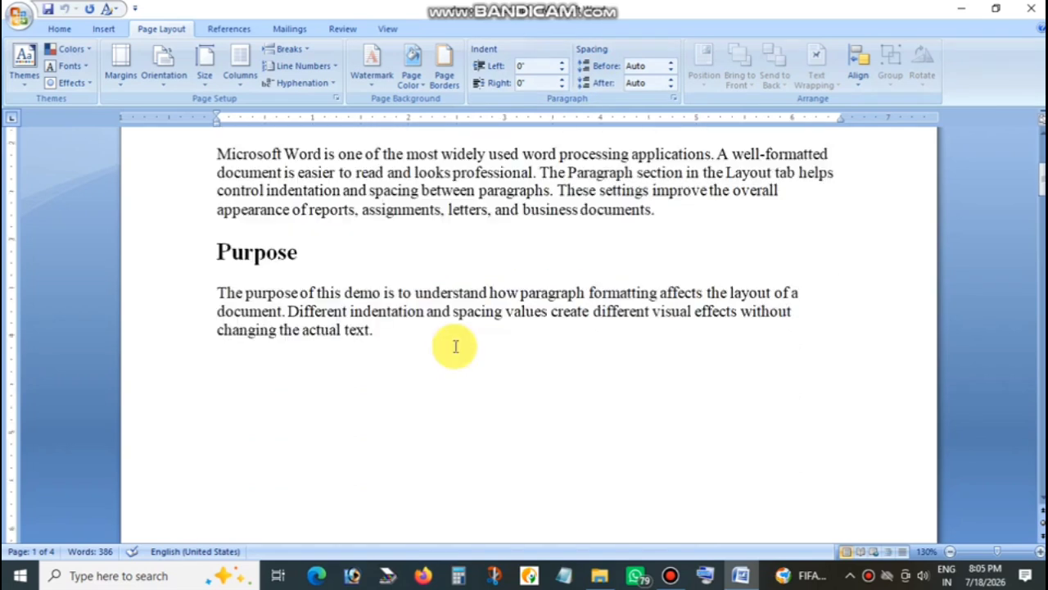
{"action": "scroll", "coordinate": [452, 347], "scroll_direction": "up", "scroll_amount": 3}
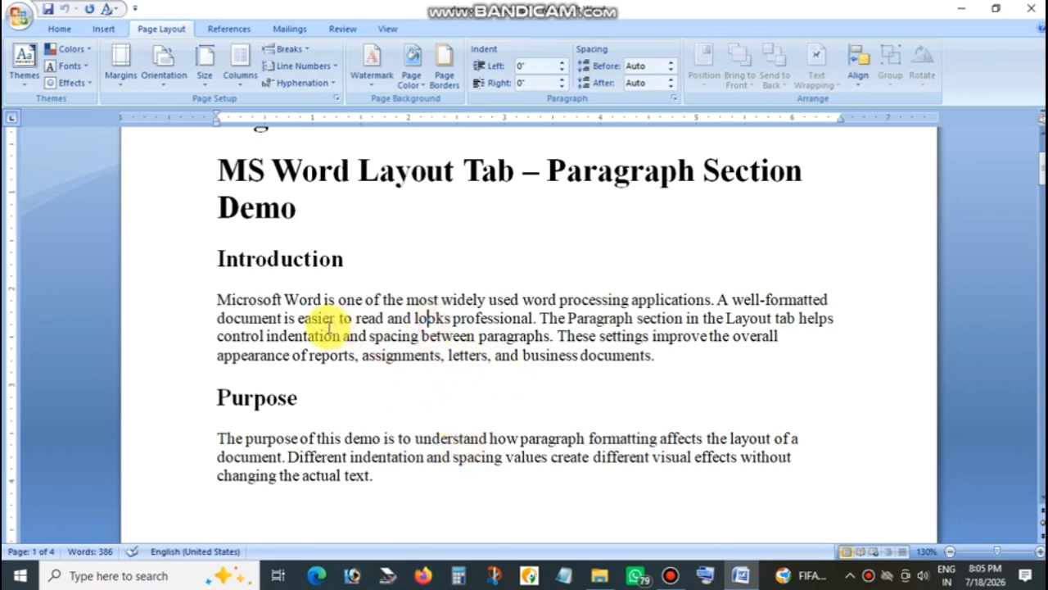
{"action": "left_click", "coordinate": [425, 317]}
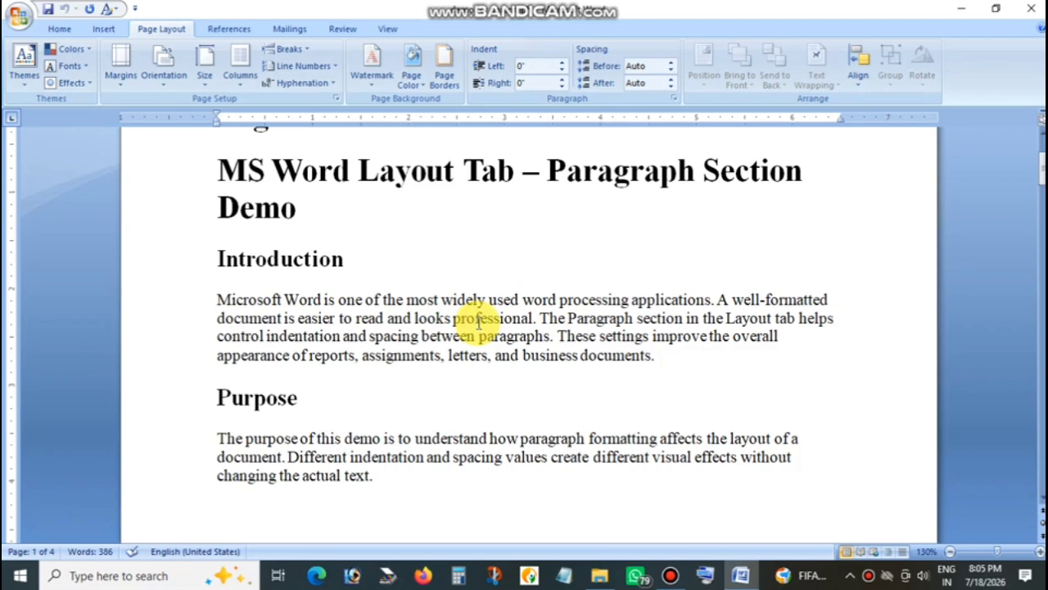
Set the left indent of the paragraph under the Introduction heading to 0.5".
{"action": "left_click", "coordinate": [479, 320]}
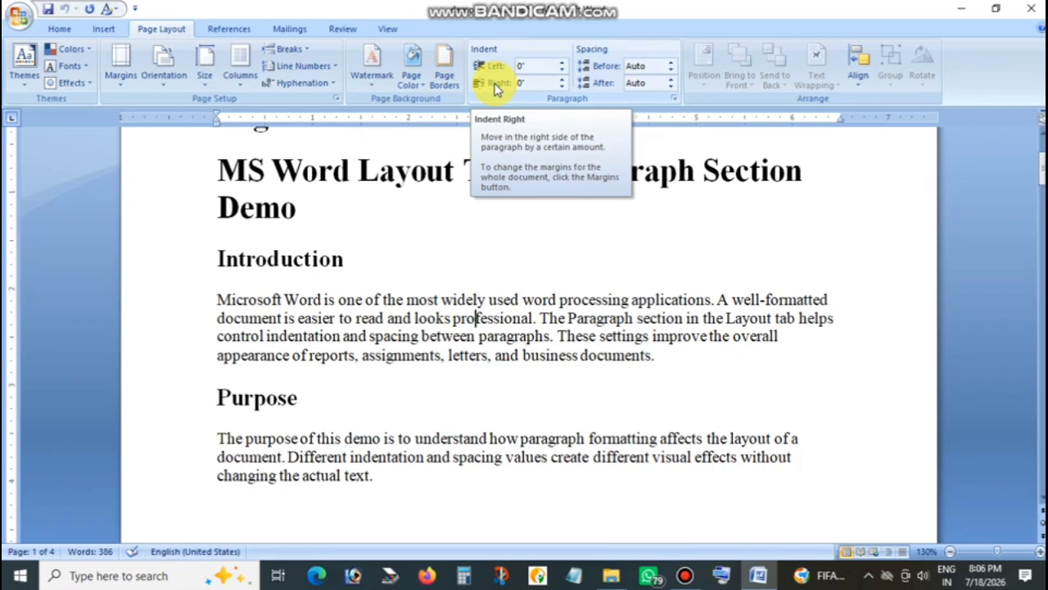
{"action": "left_click", "coordinate": [562, 62]}
{"action": "left_click", "coordinate": [562, 62]}
{"action": "left_click", "coordinate": [563, 62]}
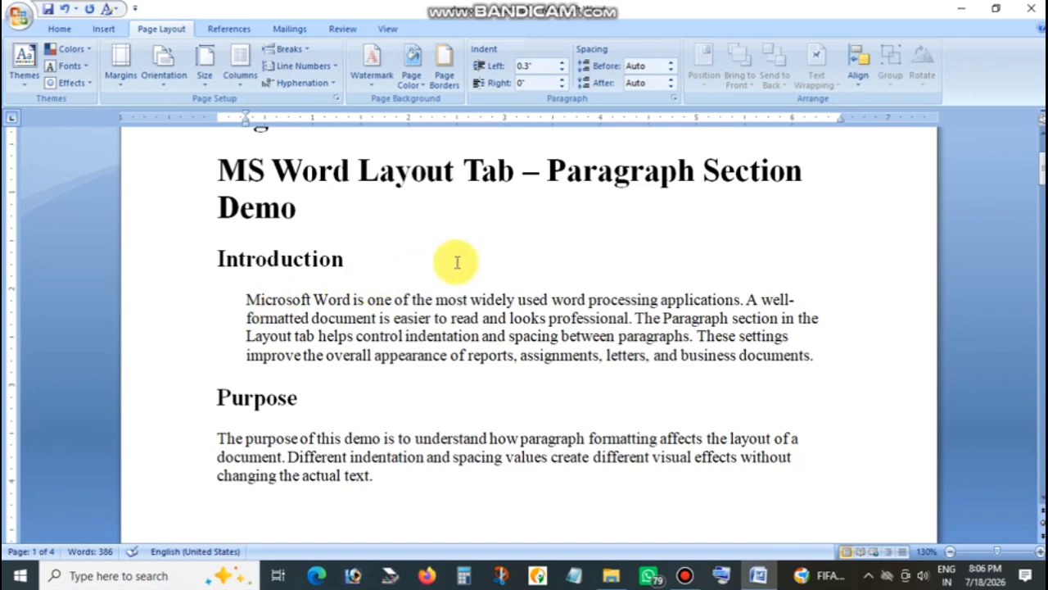
{"action": "left_click", "coordinate": [563, 64]}
{"action": "left_click", "coordinate": [563, 64]}
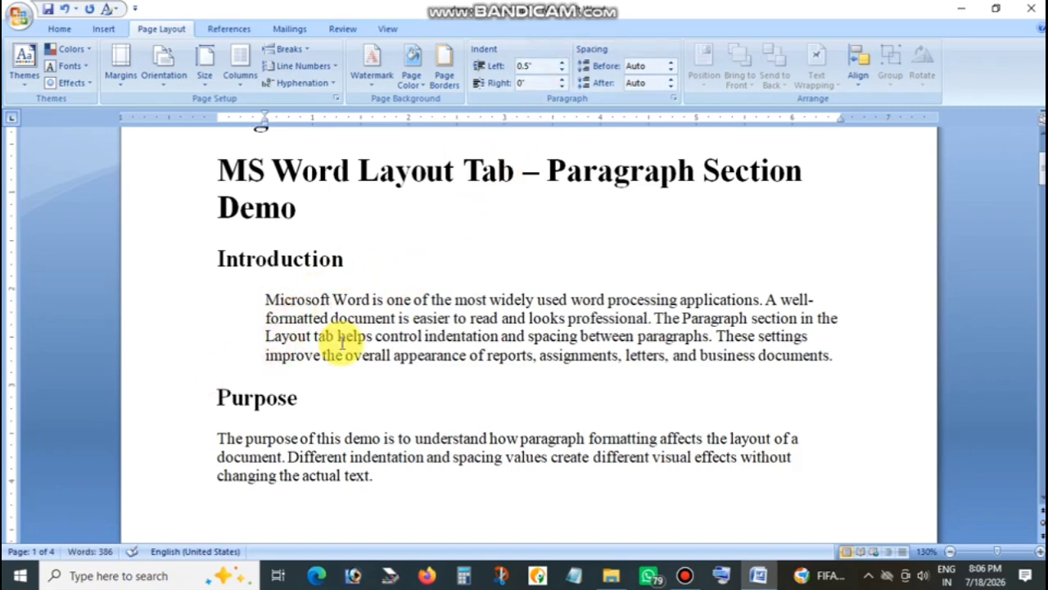
Return the Introduction paragraph's left indent to 0".
{"action": "left_click", "coordinate": [562, 73]}
{"action": "left_click", "coordinate": [562, 73]}
{"action": "left_click", "coordinate": [562, 73]}
{"action": "left_click", "coordinate": [562, 73]}
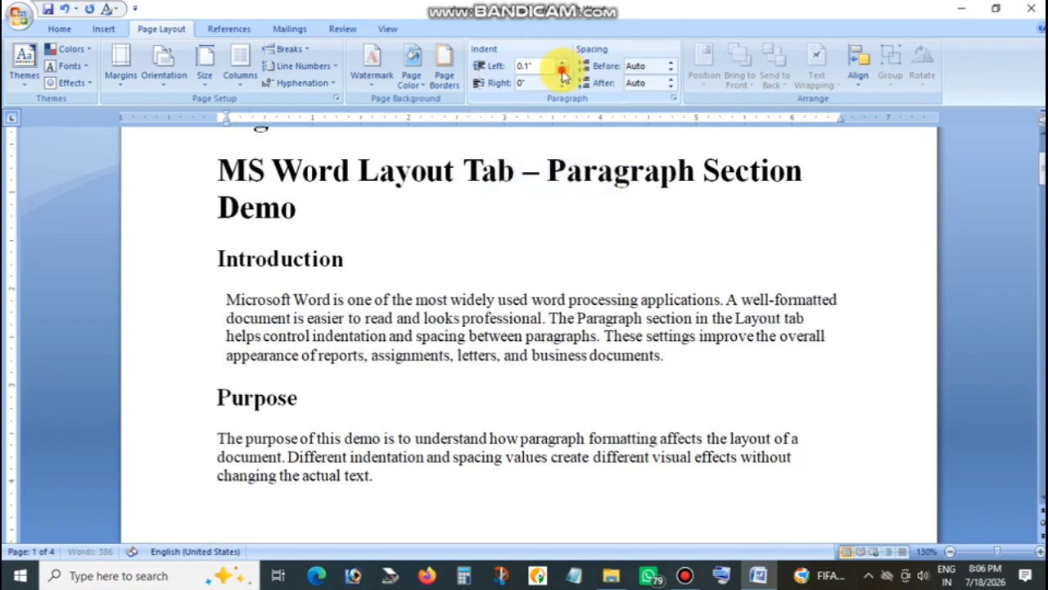
{"action": "left_click", "coordinate": [561, 73]}
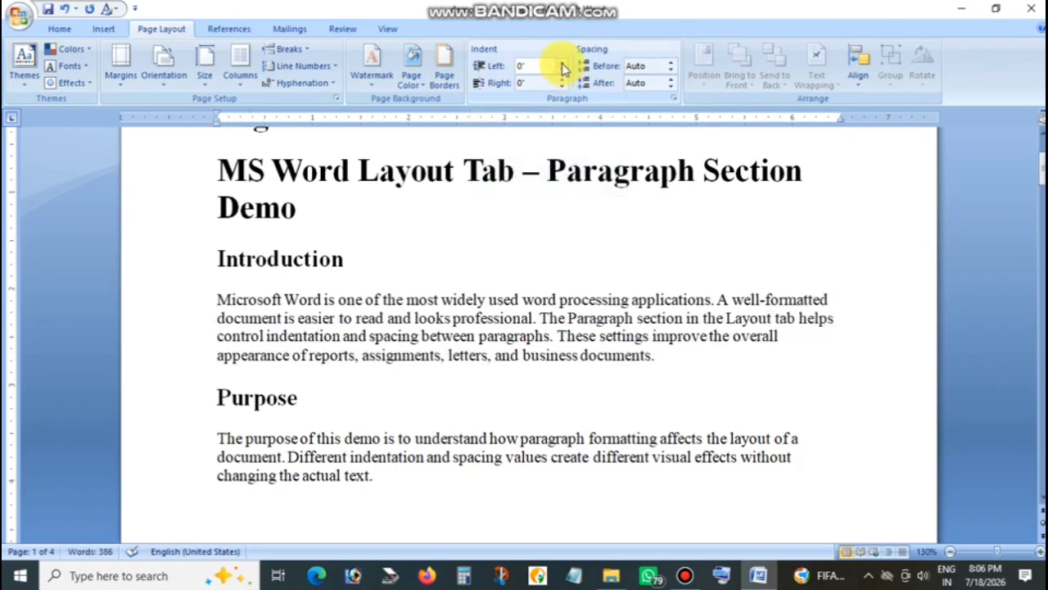
Increase the Introduction paragraph's left indent again to at least 0.4", and bring it back to 0".
{"action": "left_click", "coordinate": [561, 65]}
{"action": "left_click", "coordinate": [562, 65]}
{"action": "left_click", "coordinate": [562, 65]}
{"action": "left_click", "coordinate": [562, 64]}
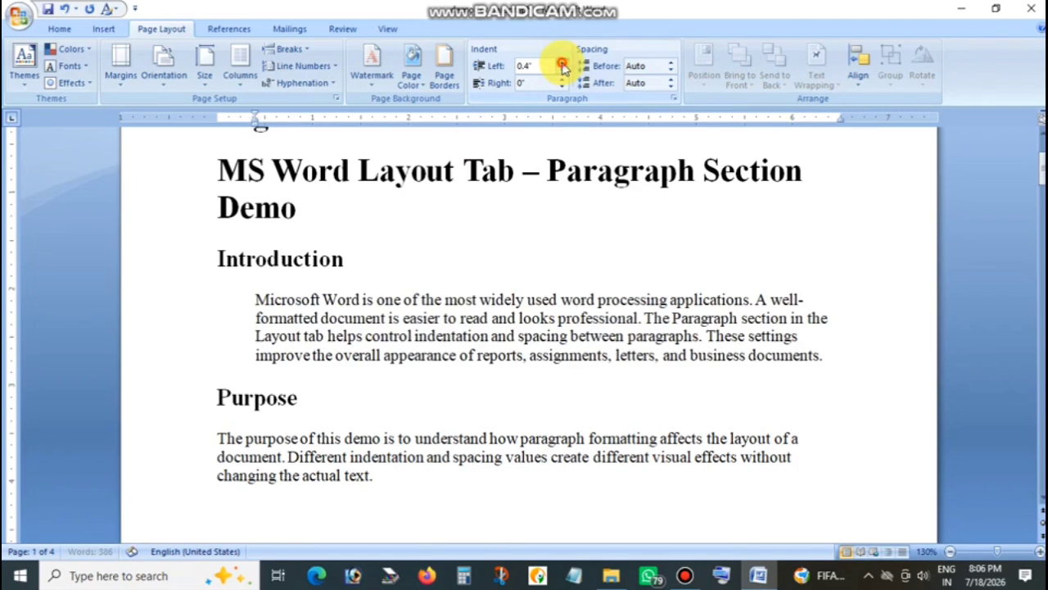
{"action": "left_click", "coordinate": [562, 65]}
{"action": "left_click", "coordinate": [562, 64]}
{"action": "left_click", "coordinate": [564, 74]}
{"action": "left_click", "coordinate": [564, 74]}
{"action": "left_click", "coordinate": [564, 73]}
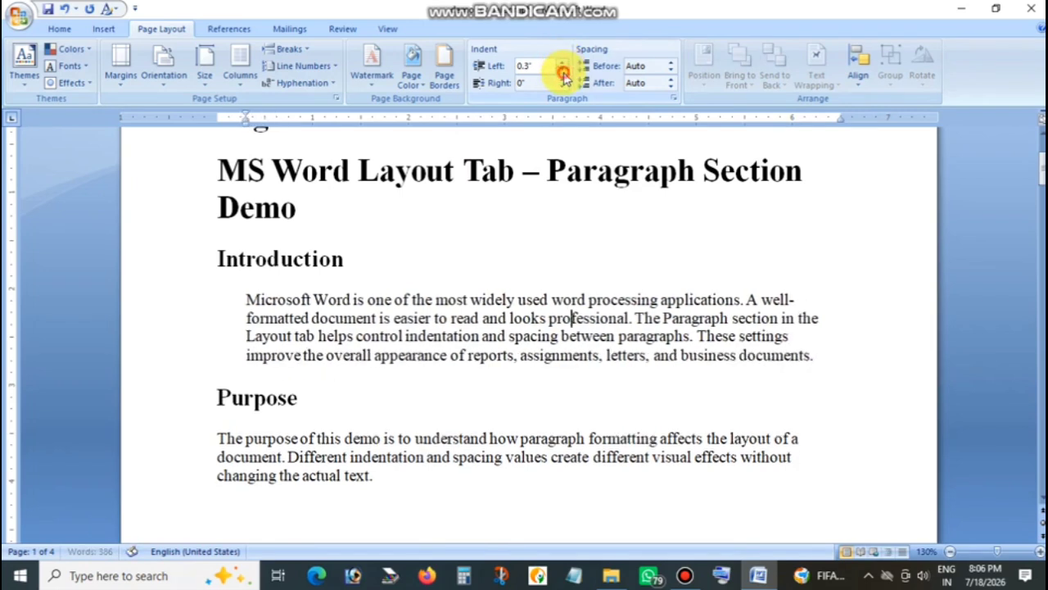
{"action": "left_click", "coordinate": [564, 74]}
{"action": "left_click", "coordinate": [564, 74]}
{"action": "left_click", "coordinate": [564, 73]}
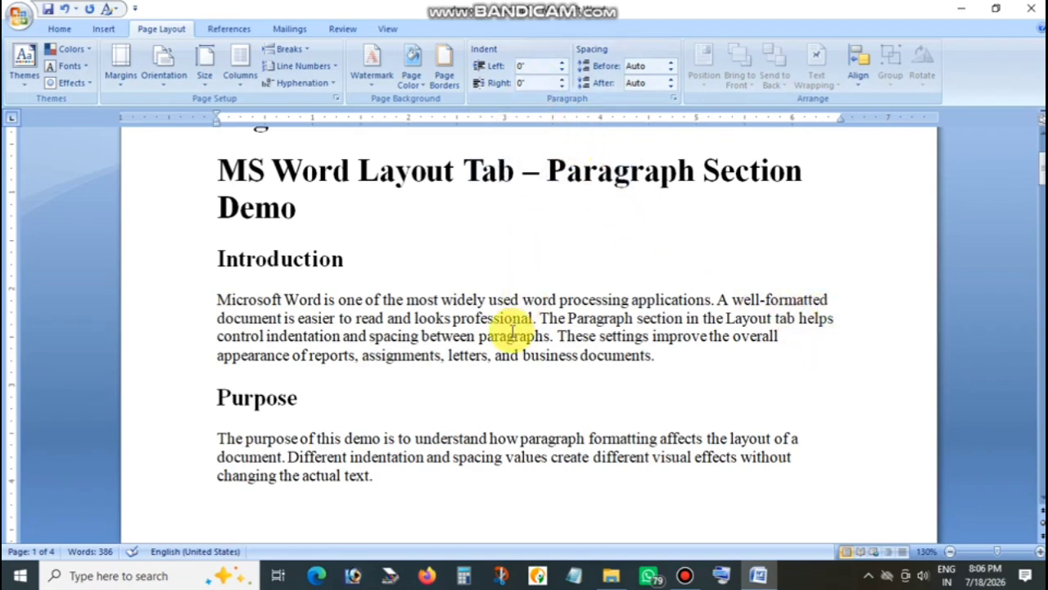
Indent the paragraph under the Purpose heading 0.3" from the left, and return its left indent to 0".
{"action": "left_click", "coordinate": [504, 454]}
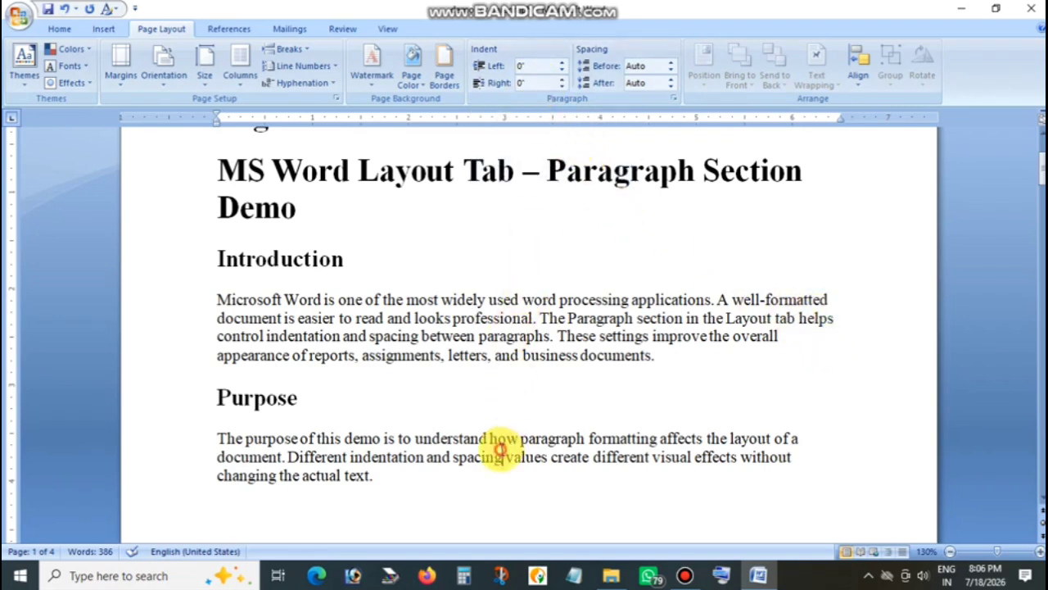
{"action": "left_click", "coordinate": [561, 63]}
{"action": "left_click", "coordinate": [562, 64]}
{"action": "left_click", "coordinate": [562, 64]}
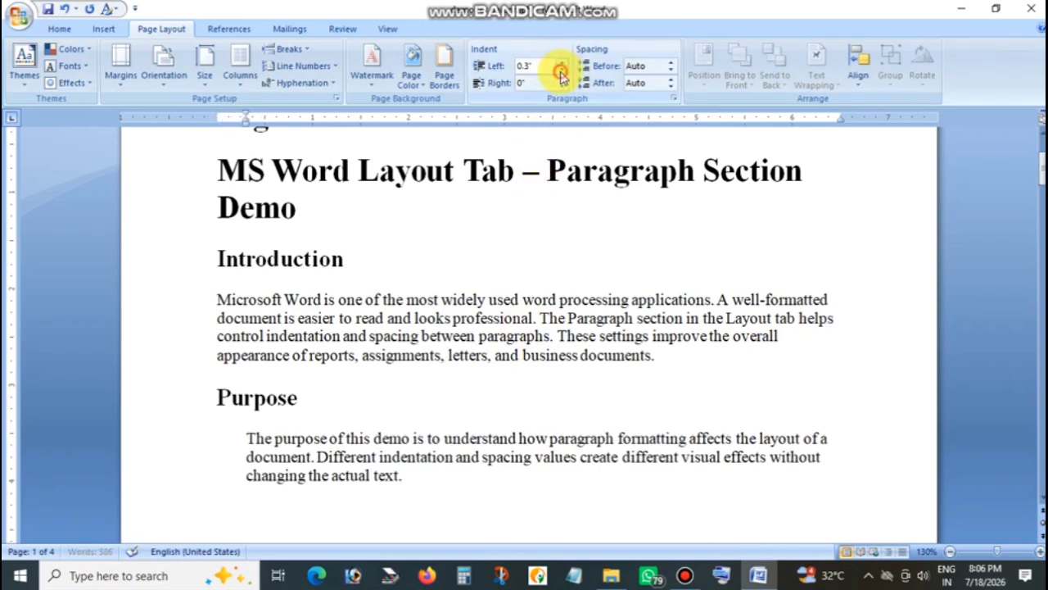
{"action": "left_click", "coordinate": [562, 70]}
{"action": "left_click", "coordinate": [562, 71]}
{"action": "left_click", "coordinate": [561, 71]}
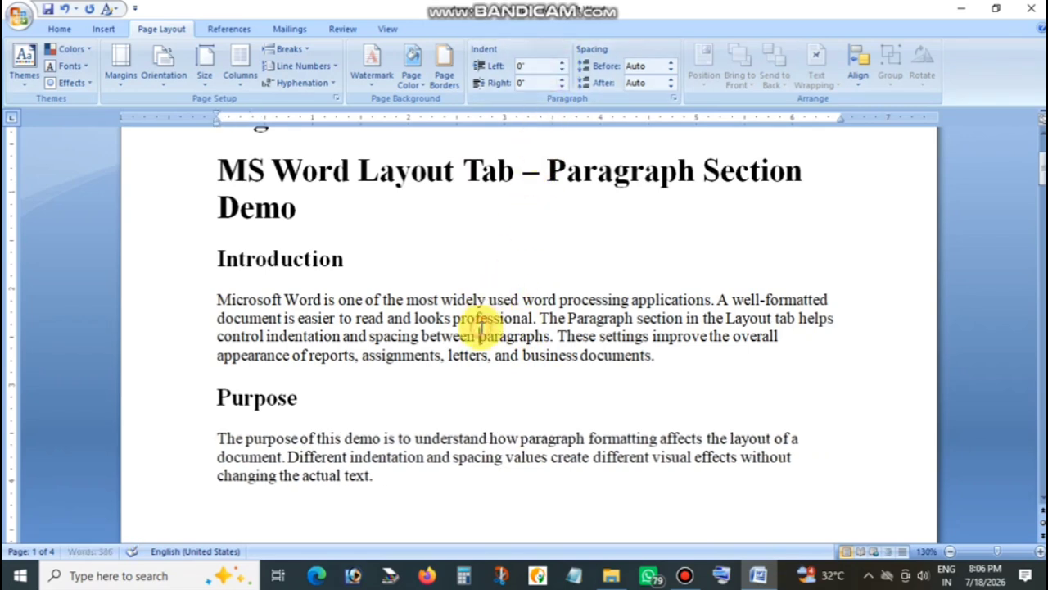
Set the right indent of the paragraph under the Introduction heading to 0.8".
{"action": "left_click", "coordinate": [482, 327]}
{"action": "left_click", "coordinate": [562, 80]}
{"action": "left_click", "coordinate": [562, 79]}
{"action": "left_click", "coordinate": [562, 80]}
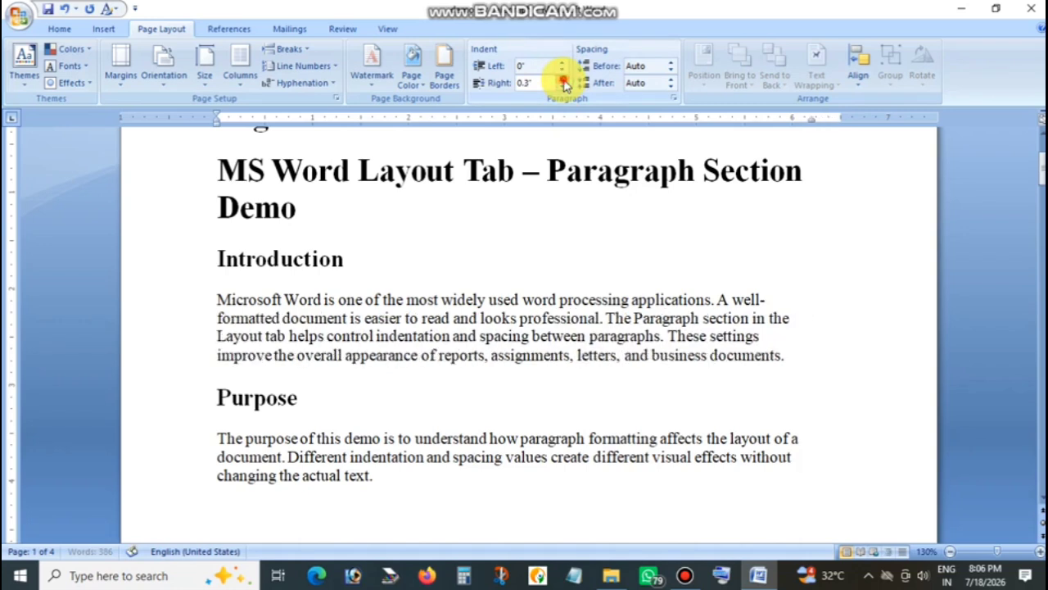
{"action": "left_click", "coordinate": [562, 79]}
{"action": "left_click", "coordinate": [562, 80]}
{"action": "left_click", "coordinate": [562, 79]}
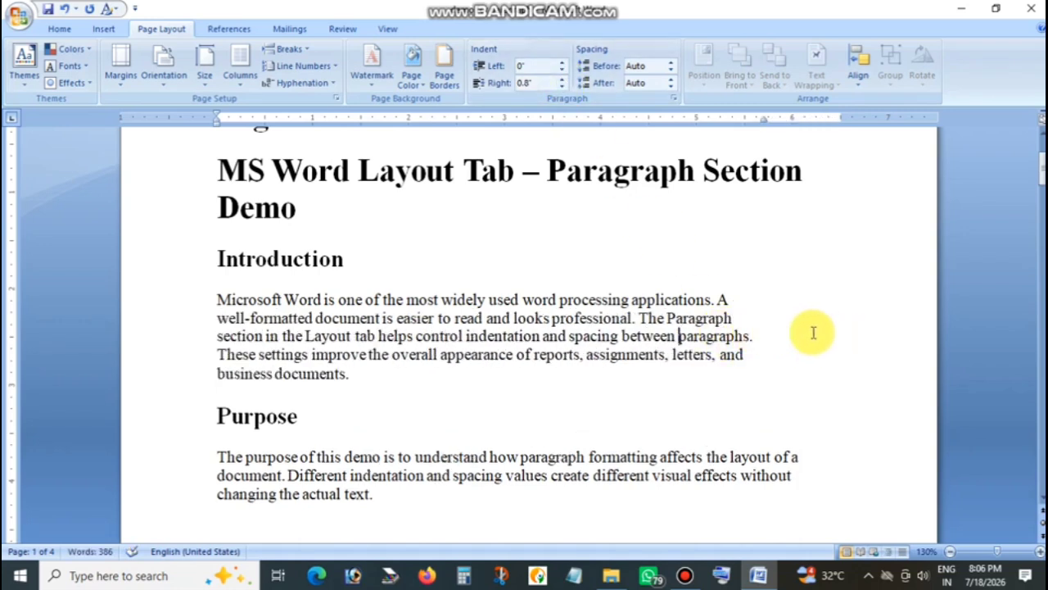
Return the Introduction paragraph's right indent to 0".
{"action": "left_click", "coordinate": [563, 87]}
{"action": "left_click", "coordinate": [562, 87]}
{"action": "left_click", "coordinate": [563, 87]}
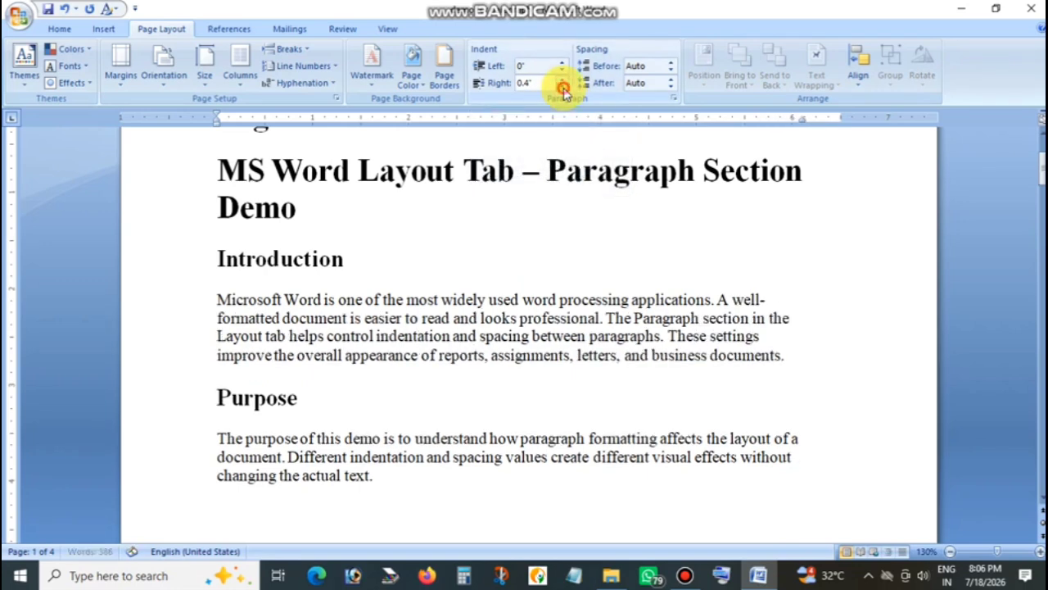
{"action": "left_click", "coordinate": [563, 87]}
{"action": "left_click", "coordinate": [563, 87]}
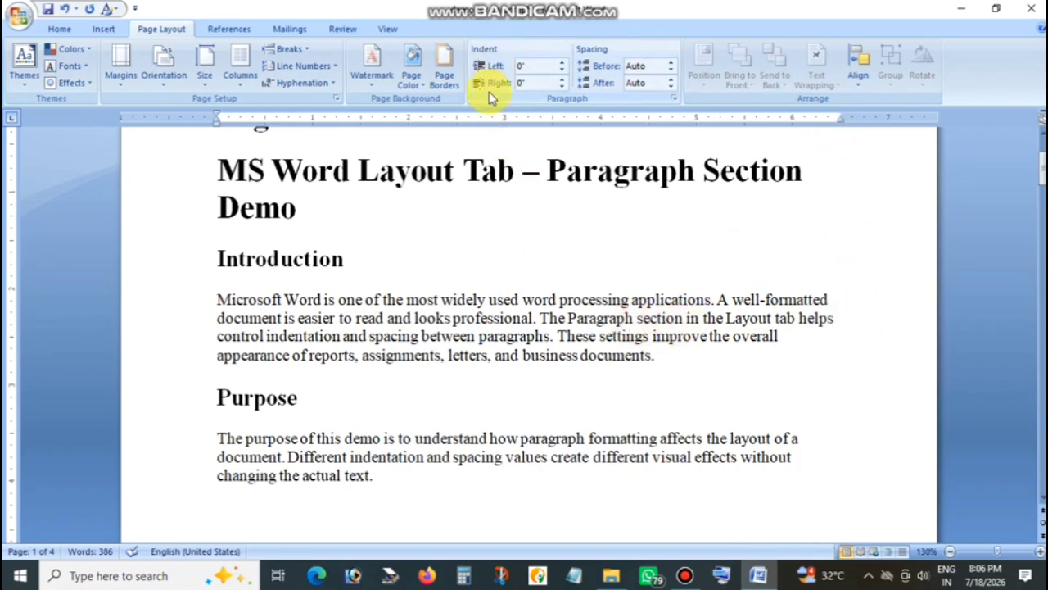
{"action": "left_click", "coordinate": [59, 29]}
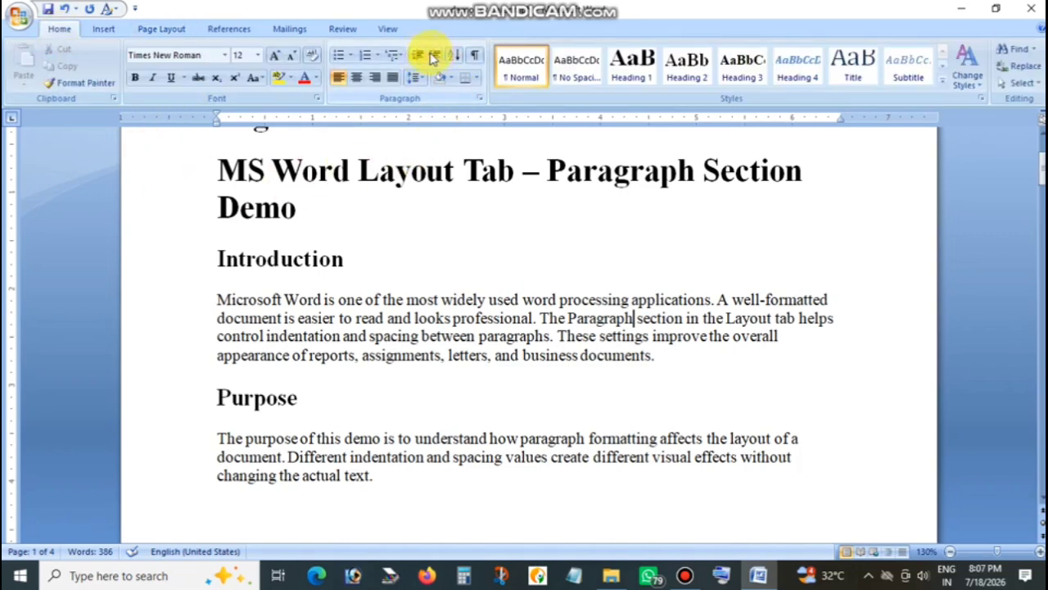
{"action": "left_click", "coordinate": [161, 29]}
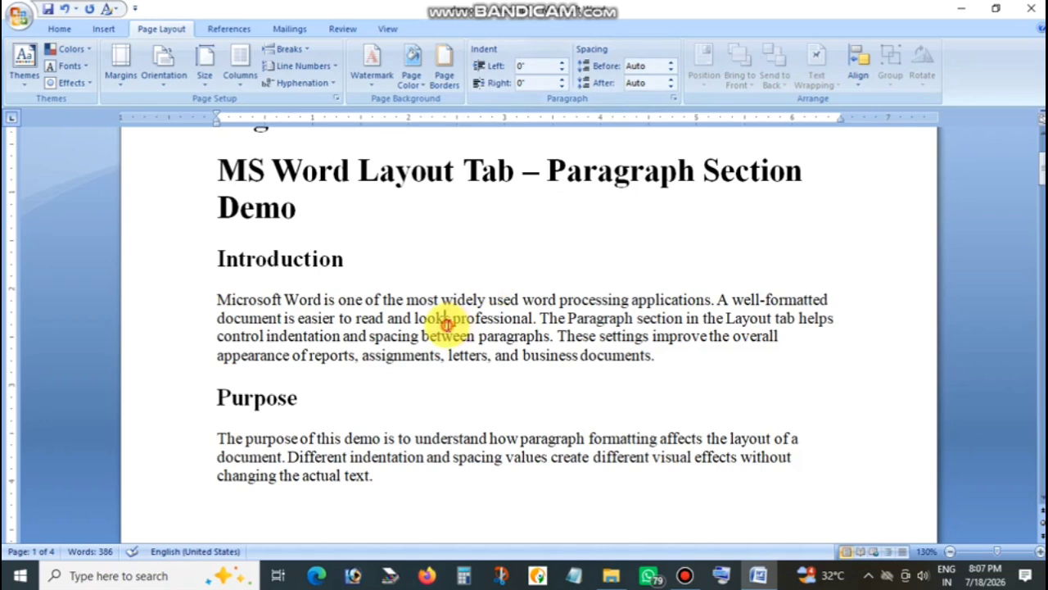
Increase the Introduction paragraph's spacing before to at least 54 pt, and reduce it to 18 pt.
{"action": "left_click", "coordinate": [671, 62]}
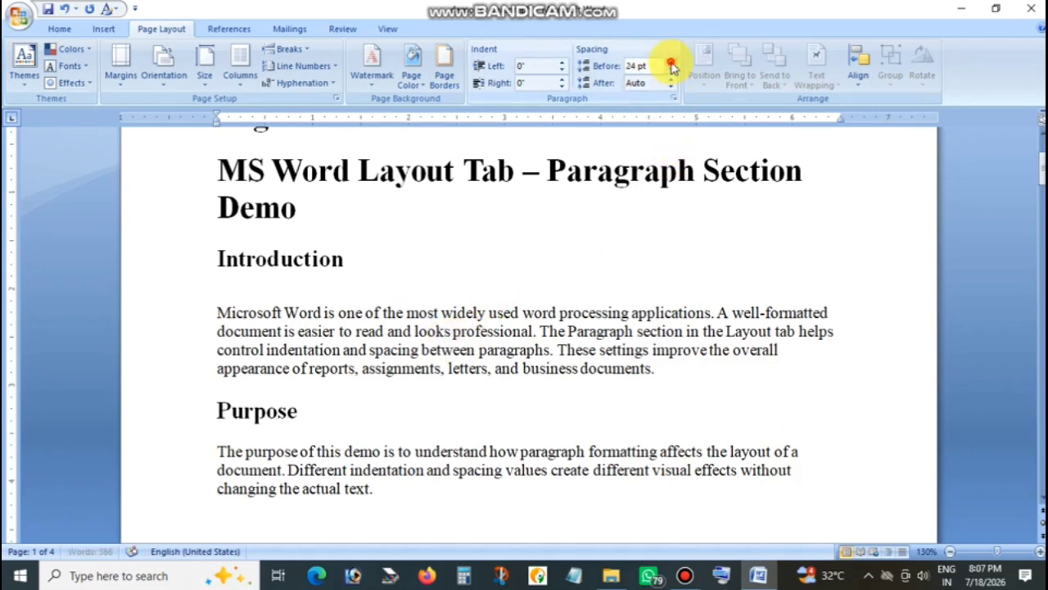
{"action": "left_click", "coordinate": [671, 63]}
{"action": "left_click", "coordinate": [670, 62]}
{"action": "left_click", "coordinate": [671, 62]}
{"action": "left_click", "coordinate": [671, 70]}
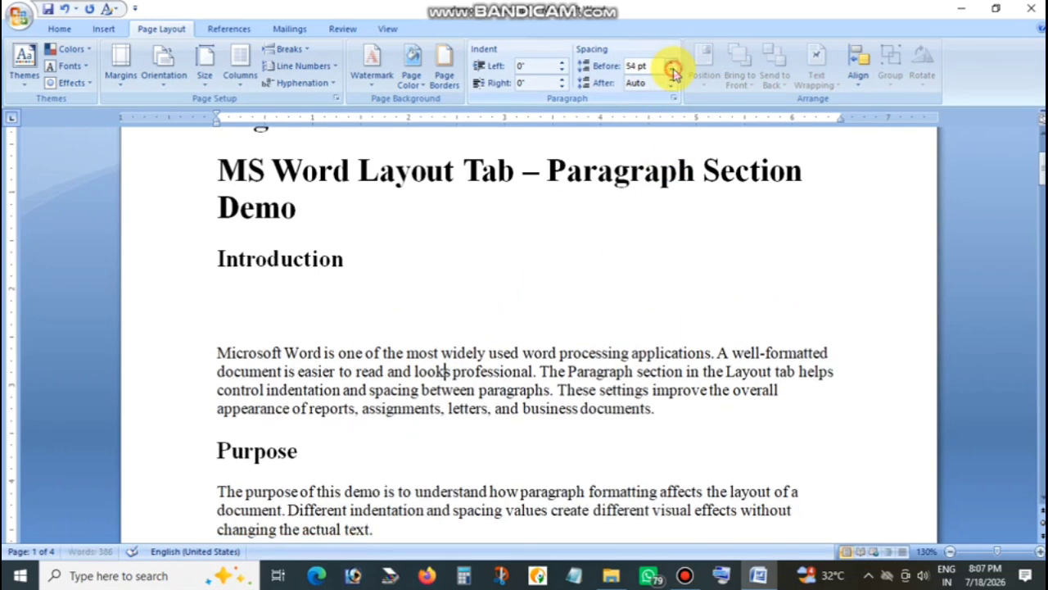
{"action": "left_click", "coordinate": [671, 70]}
{"action": "left_click", "coordinate": [671, 70]}
{"action": "left_click", "coordinate": [670, 70]}
{"action": "left_click", "coordinate": [671, 71]}
{"action": "left_click", "coordinate": [671, 70]}
{"action": "left_click", "coordinate": [670, 71]}
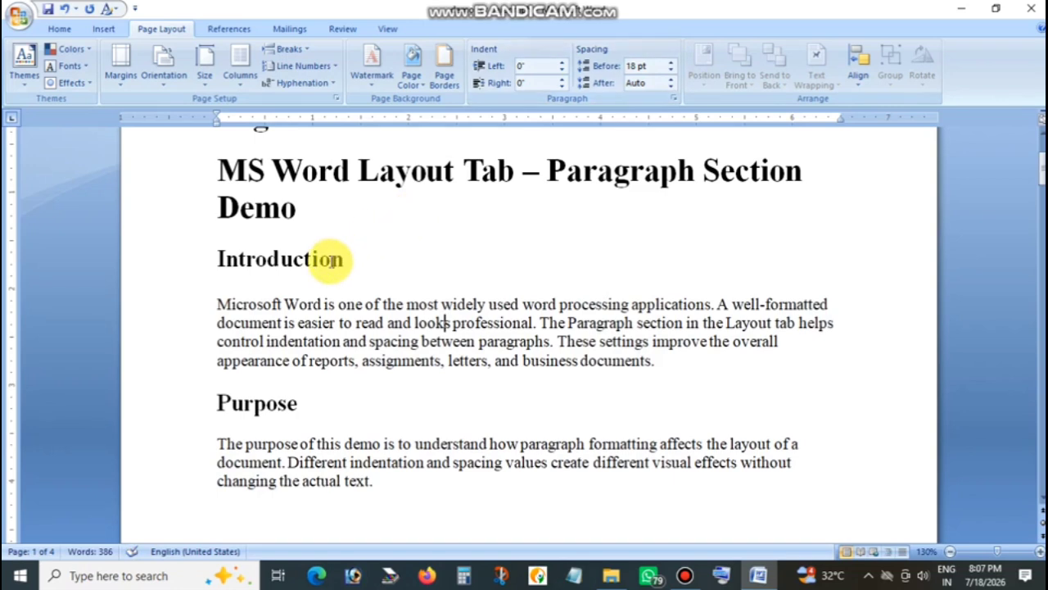
Set the spacing after the Introduction paragraph to 60 pt.
{"action": "left_click", "coordinate": [672, 80]}
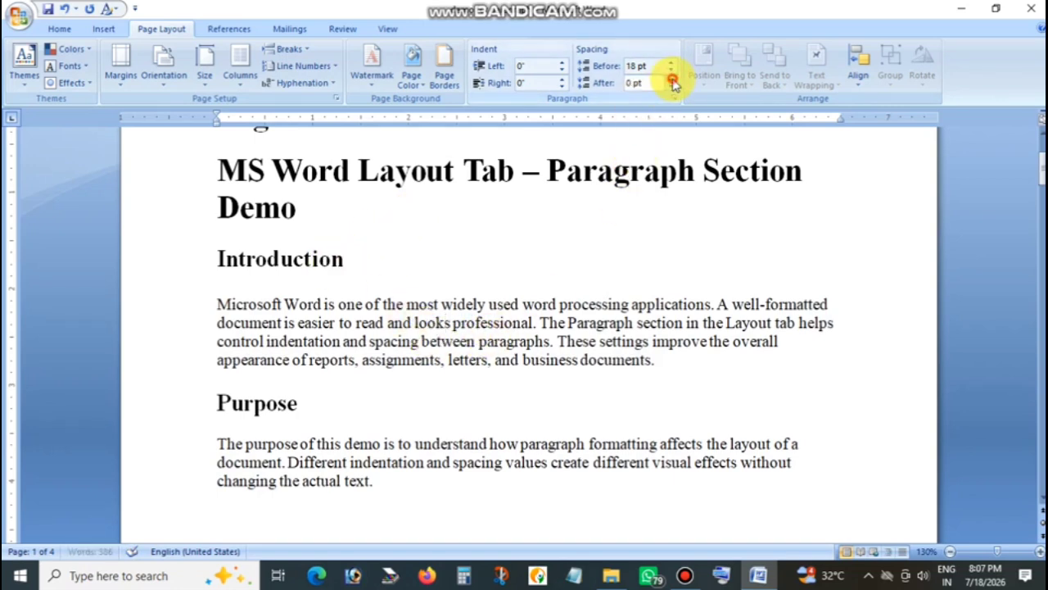
{"action": "left_click", "coordinate": [672, 80]}
{"action": "left_click", "coordinate": [672, 79]}
{"action": "left_click", "coordinate": [672, 80]}
{"action": "left_click", "coordinate": [672, 79]}
{"action": "left_click", "coordinate": [673, 80]}
{"action": "left_click", "coordinate": [673, 79]}
{"action": "left_click", "coordinate": [672, 79]}
{"action": "left_click", "coordinate": [673, 80]}
{"action": "left_click", "coordinate": [672, 80]}
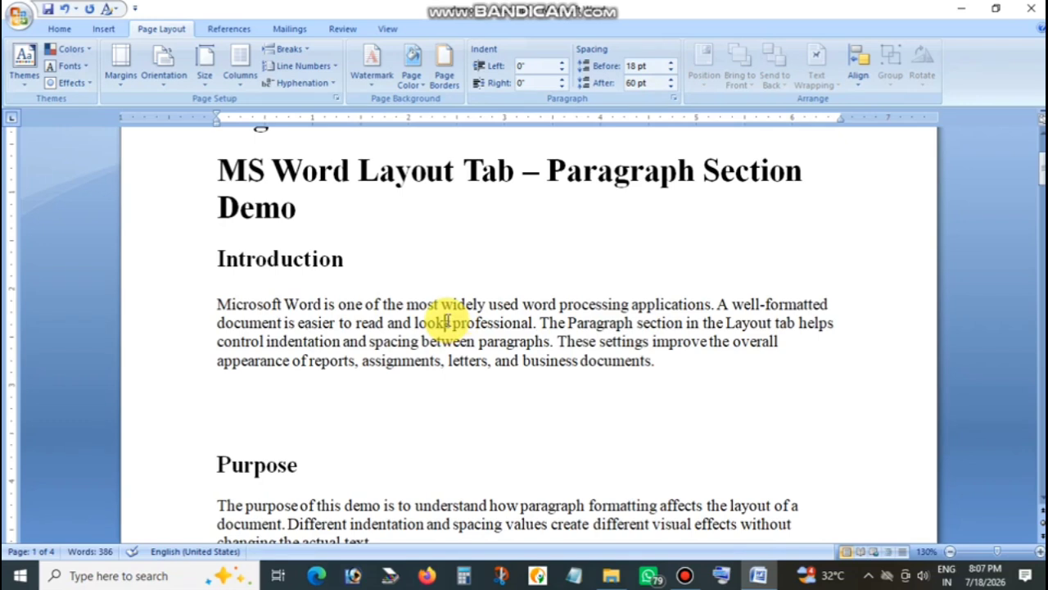
Return both the spacing after and the spacing before the Introduction paragraph to Auto.
{"action": "left_click", "coordinate": [672, 87]}
{"action": "left_click", "coordinate": [672, 87]}
{"action": "left_click", "coordinate": [672, 87]}
{"action": "left_click", "coordinate": [672, 87]}
{"action": "left_click", "coordinate": [672, 86]}
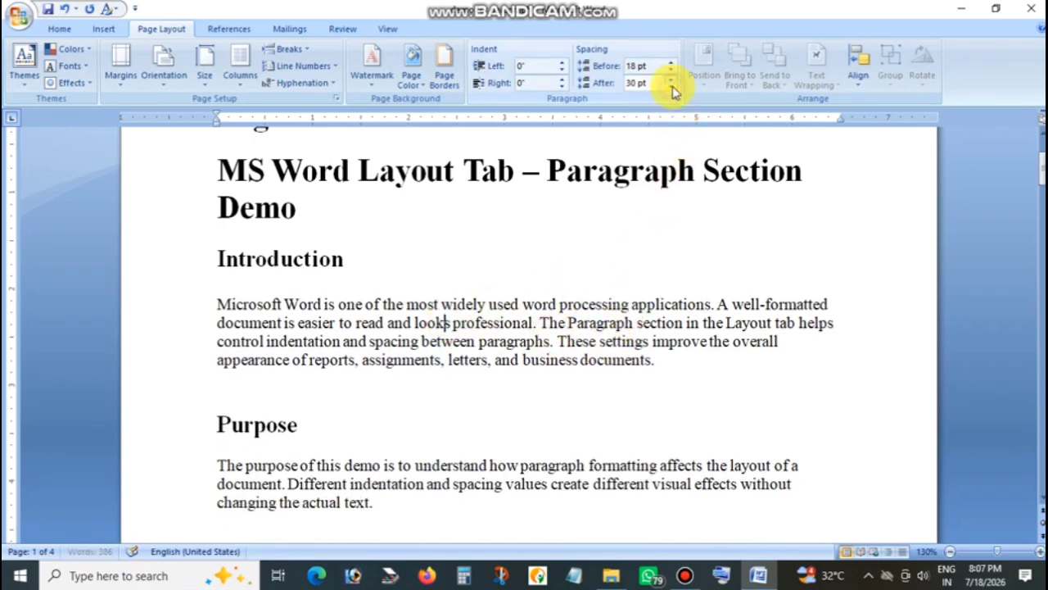
{"action": "left_click", "coordinate": [672, 87]}
{"action": "left_click", "coordinate": [672, 86]}
{"action": "left_click", "coordinate": [673, 87]}
{"action": "left_click", "coordinate": [673, 87]}
{"action": "left_click", "coordinate": [672, 87]}
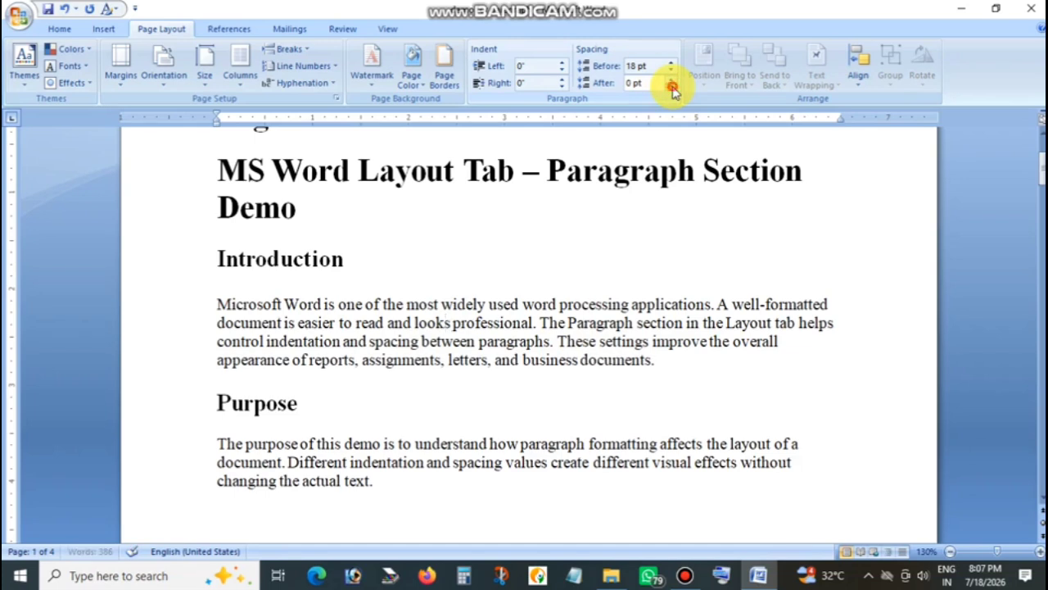
{"action": "left_click", "coordinate": [672, 87]}
{"action": "left_click", "coordinate": [671, 70]}
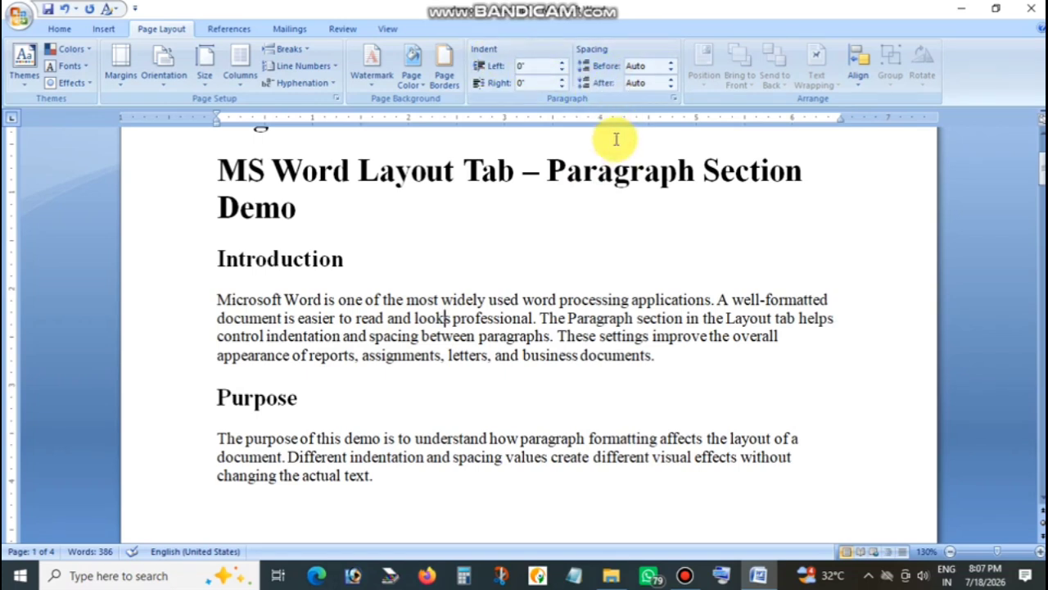
Examine the Introduction paragraph's alignment choices and indentation settings in the detailed Paragraph settings, and close them without changes.
{"action": "left_click", "coordinate": [505, 326]}
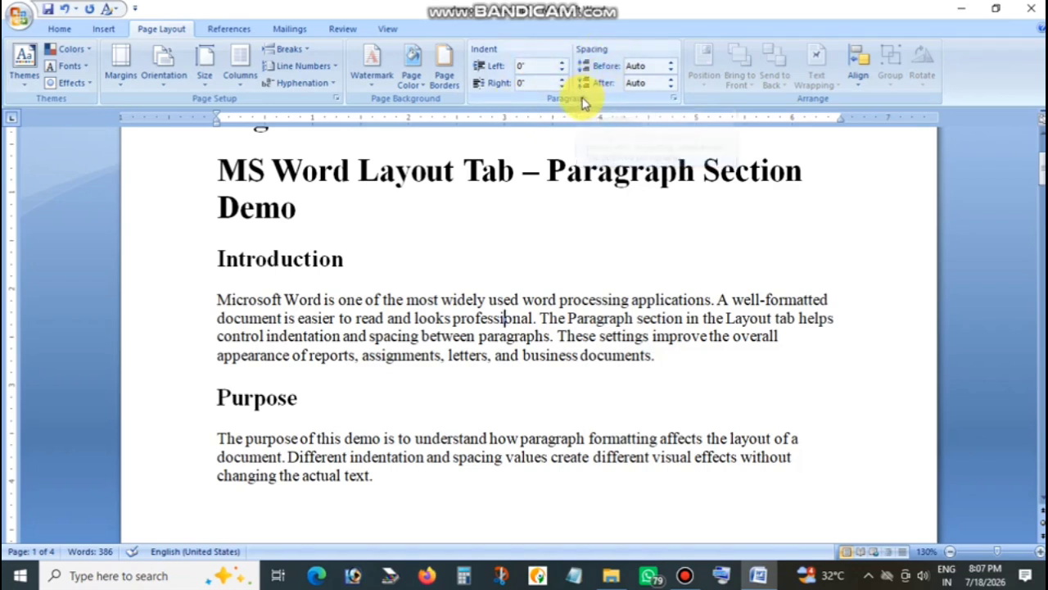
{"action": "left_click", "coordinate": [674, 103]}
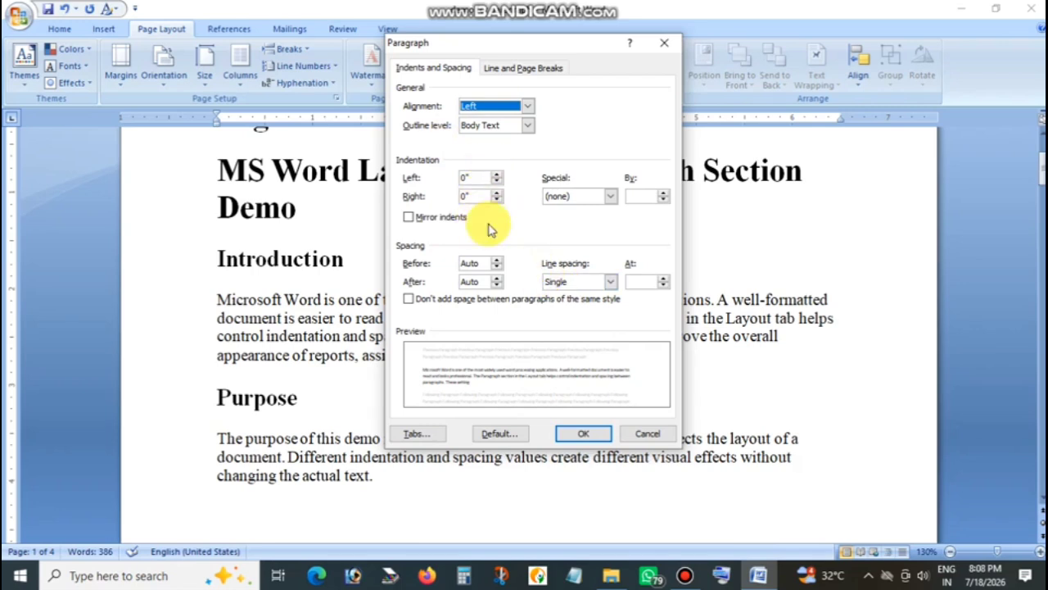
{"action": "left_click", "coordinate": [483, 109]}
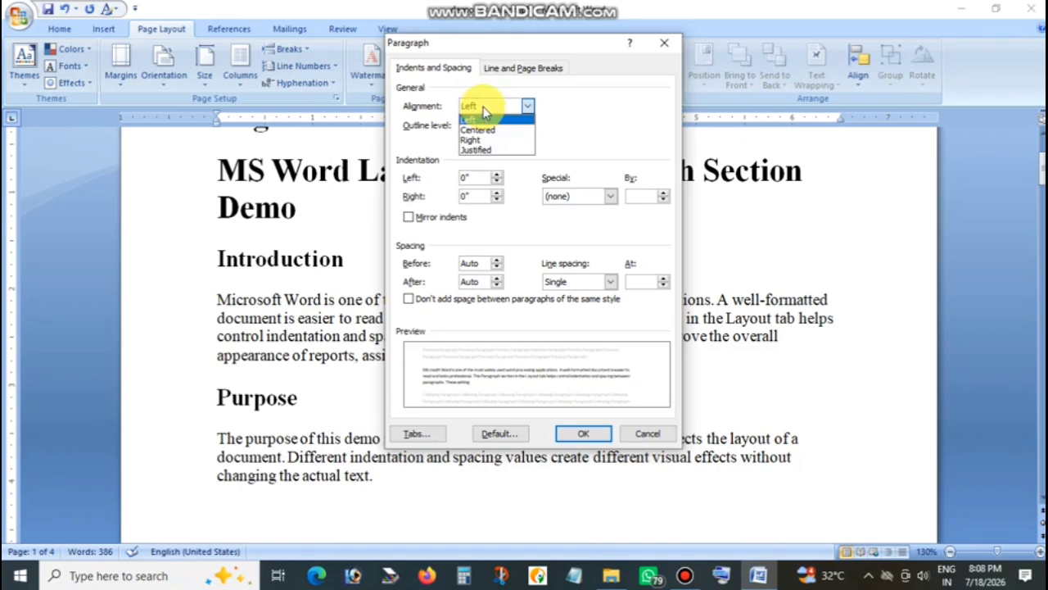
{"action": "left_click", "coordinate": [484, 112]}
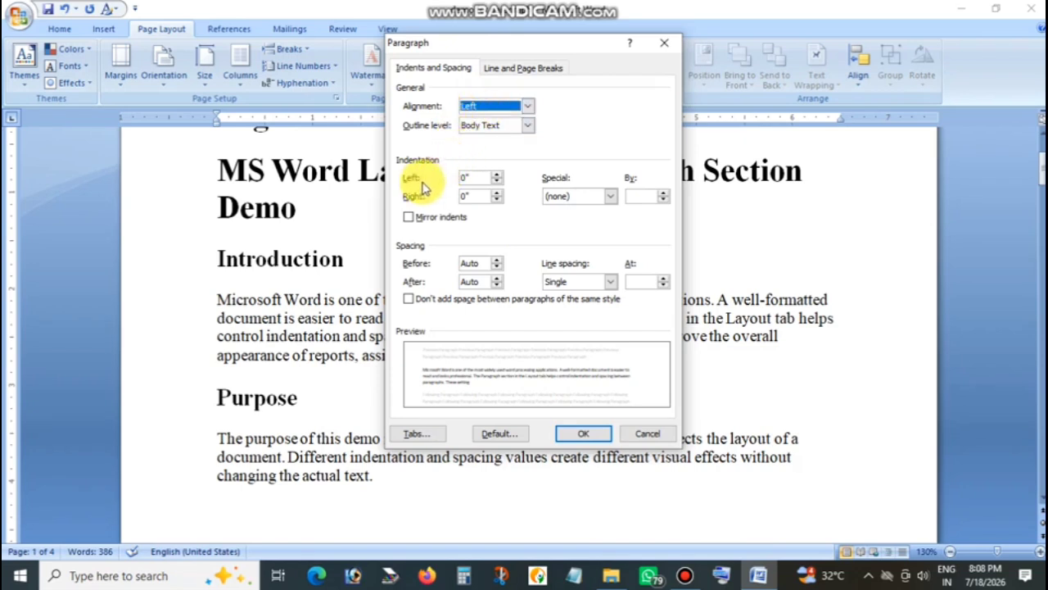
{"action": "left_click", "coordinate": [483, 196]}
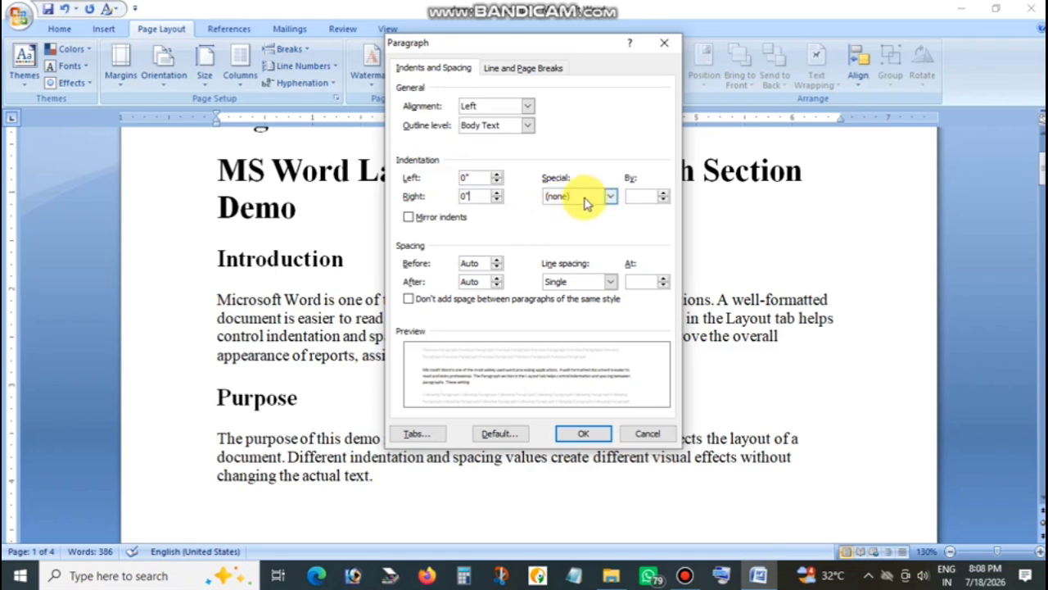
{"action": "left_click", "coordinate": [646, 432]}
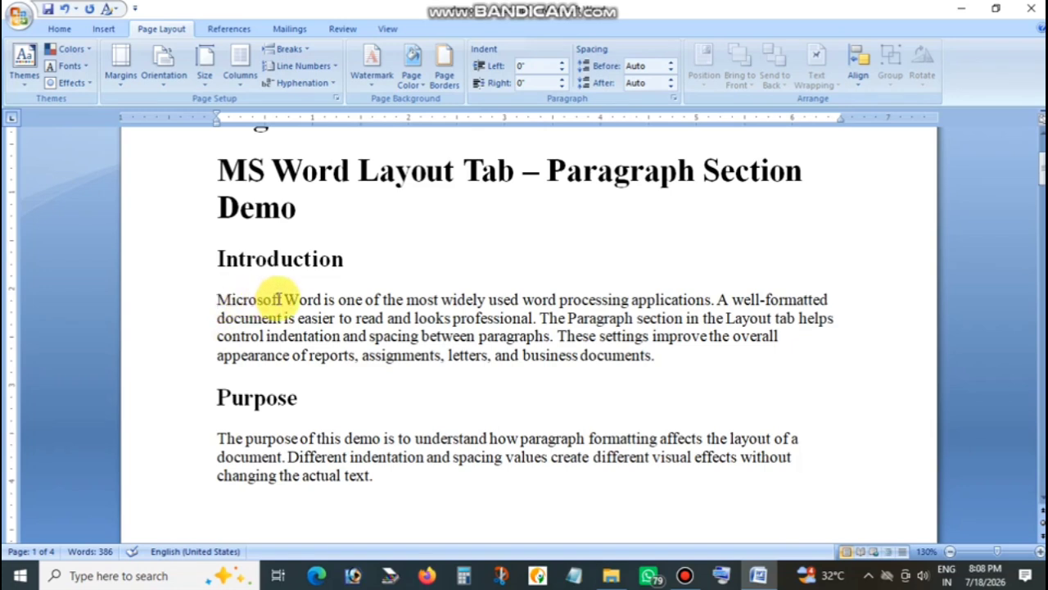
Push in the Introduction paragraph's first line with manually inserted whitespace, and remove that whitespace again.
{"action": "left_click", "coordinate": [218, 300]}
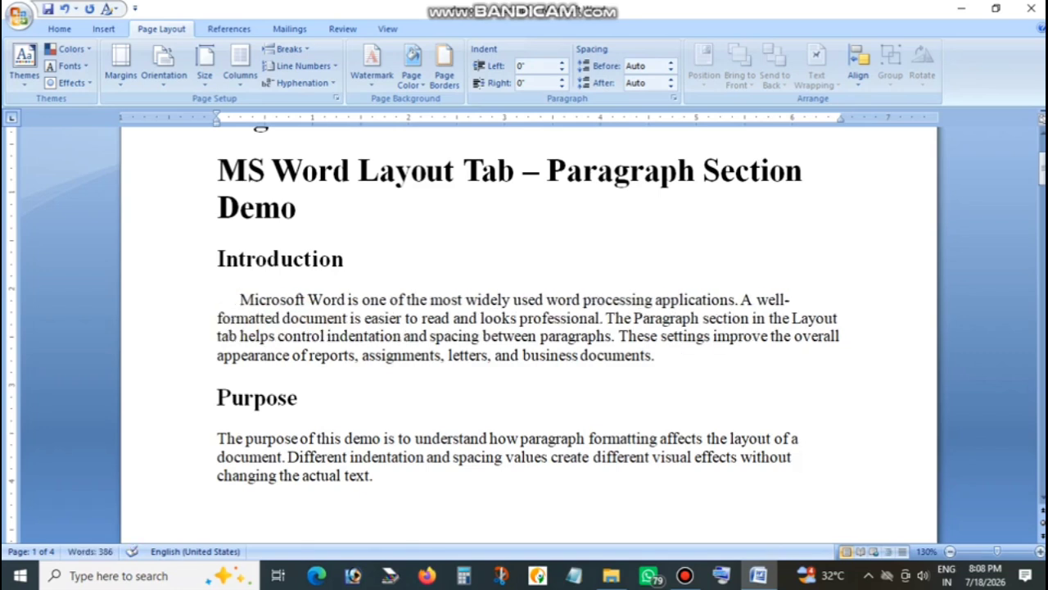
{"action": "key", "text": "Tab"}
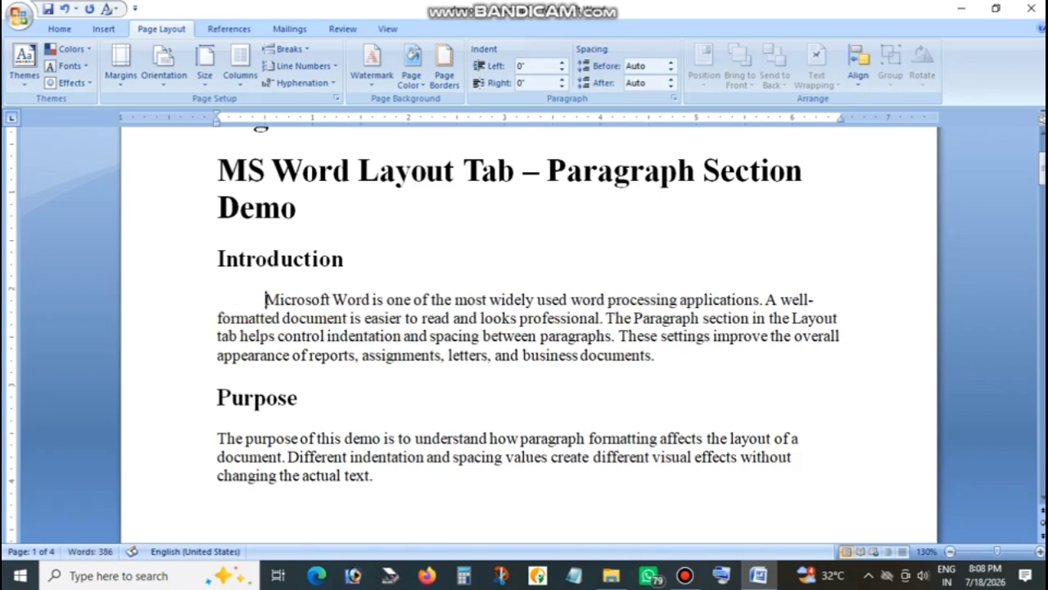
{"action": "key", "text": "Tab"}
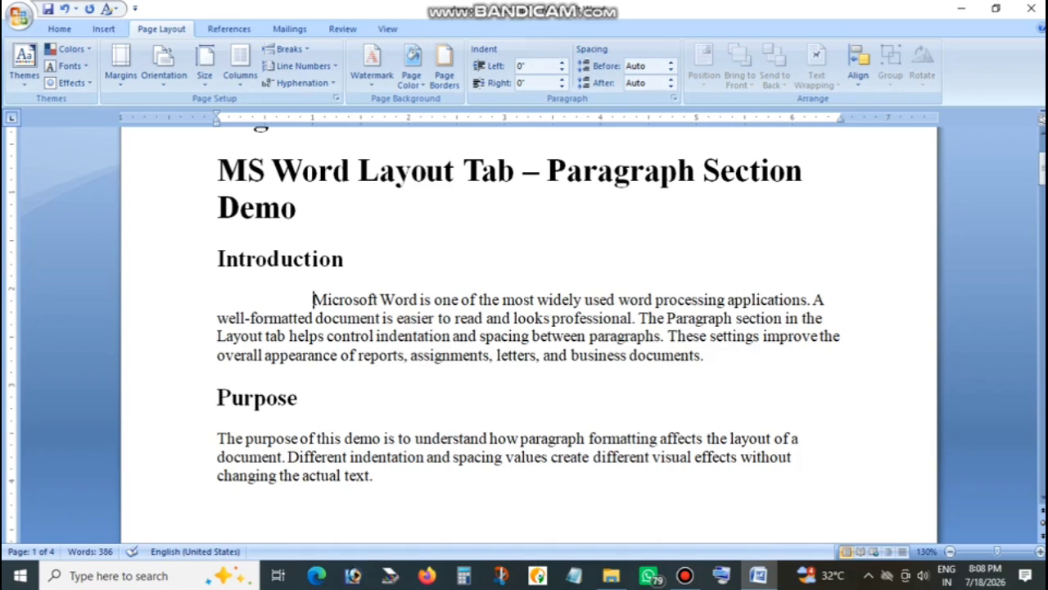
{"action": "key", "text": "BackSpace"}
{"action": "key", "text": "BackSpace"}
{"action": "key", "text": "BackSpace"}
{"action": "key", "text": "BackSpace"}
{"action": "key", "text": "BackSpace"}
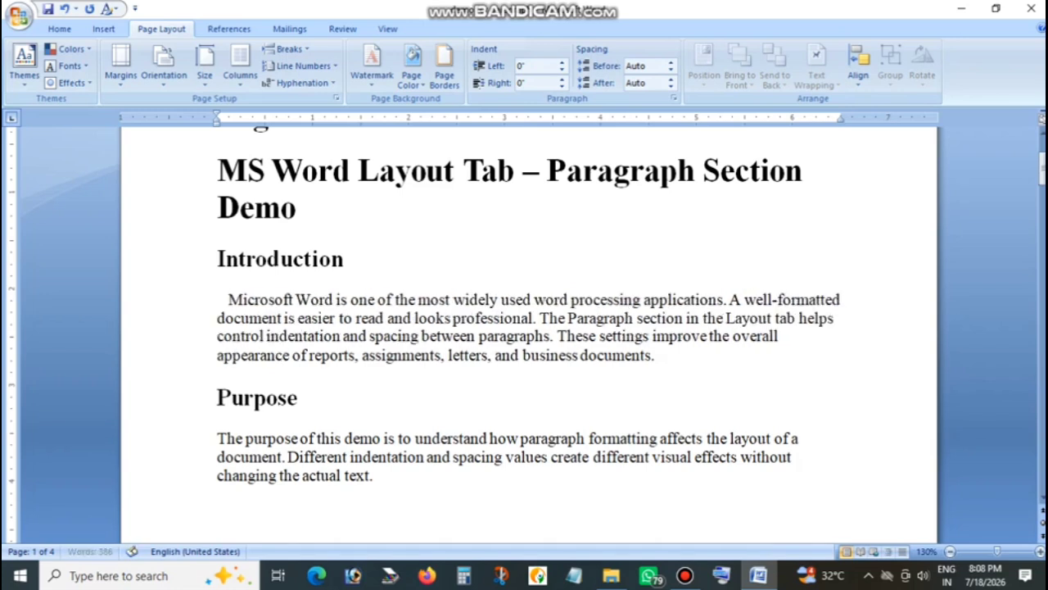
{"action": "key", "text": "BackSpace"}
{"action": "key", "text": "BackSpace"}
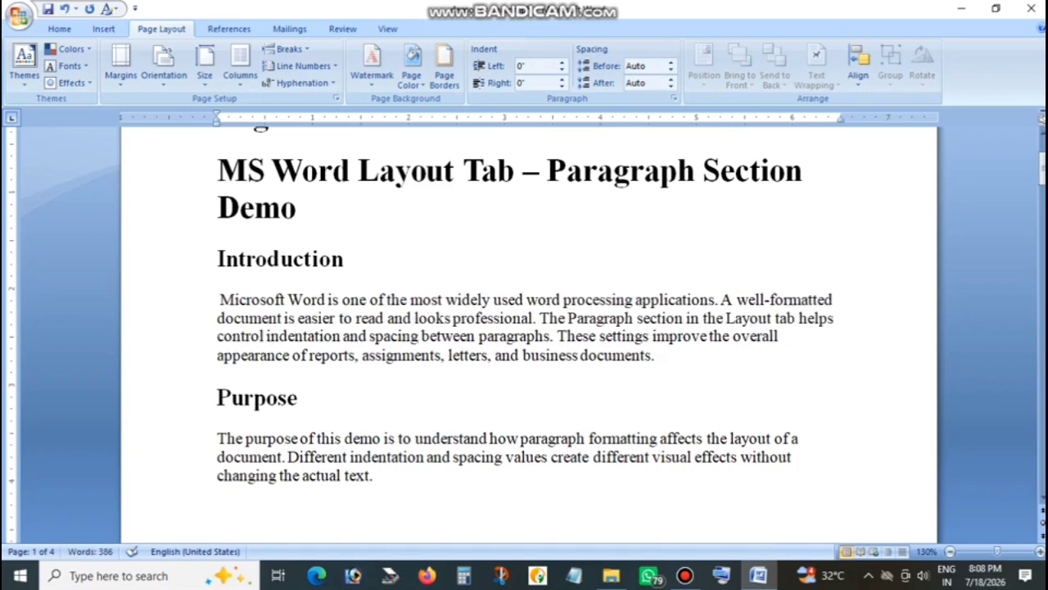
{"action": "key", "text": "BackSpace"}
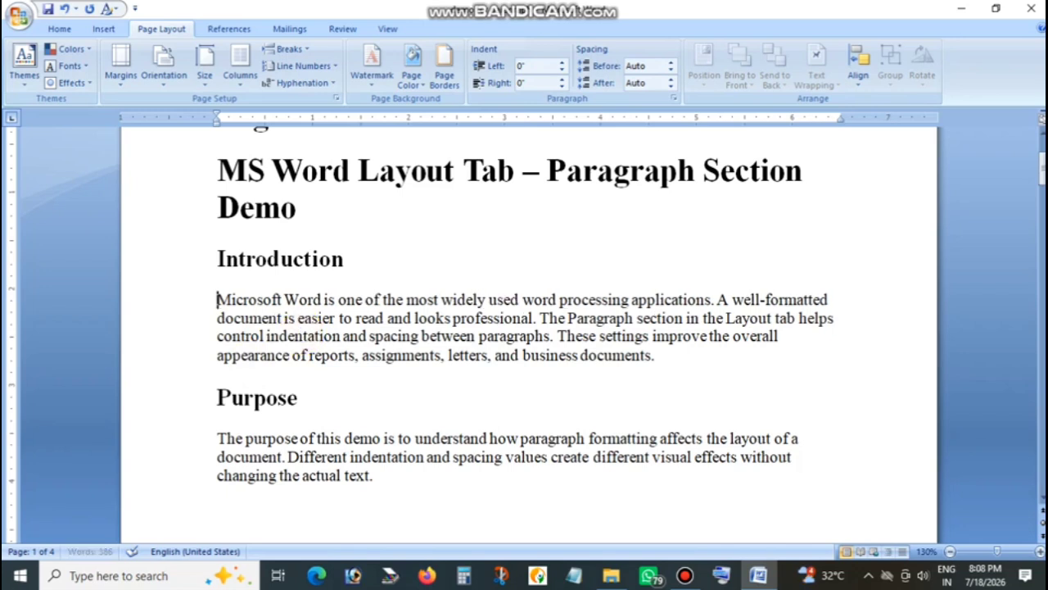
Apply a First line special indentation of 0.5" to the Introduction paragraph.
{"action": "left_click", "coordinate": [438, 318]}
{"action": "left_click", "coordinate": [673, 98]}
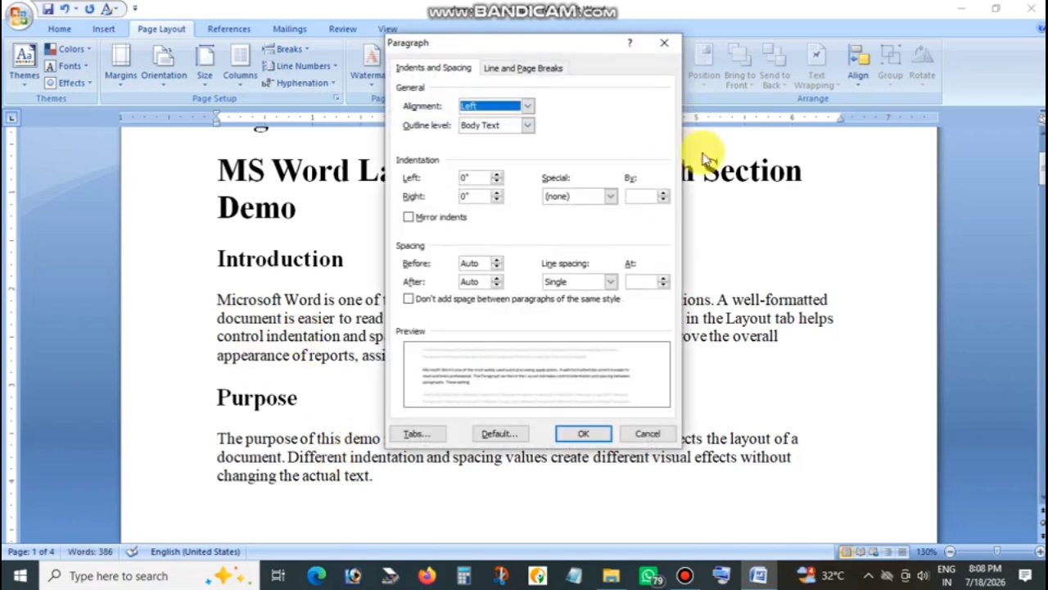
{"action": "left_click", "coordinate": [561, 204]}
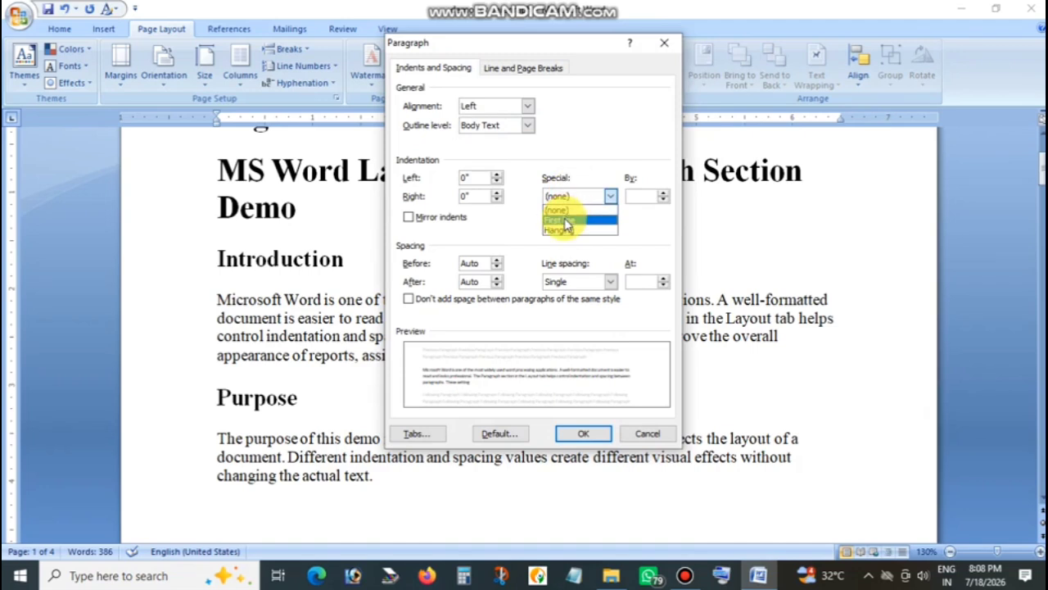
{"action": "left_click", "coordinate": [563, 216]}
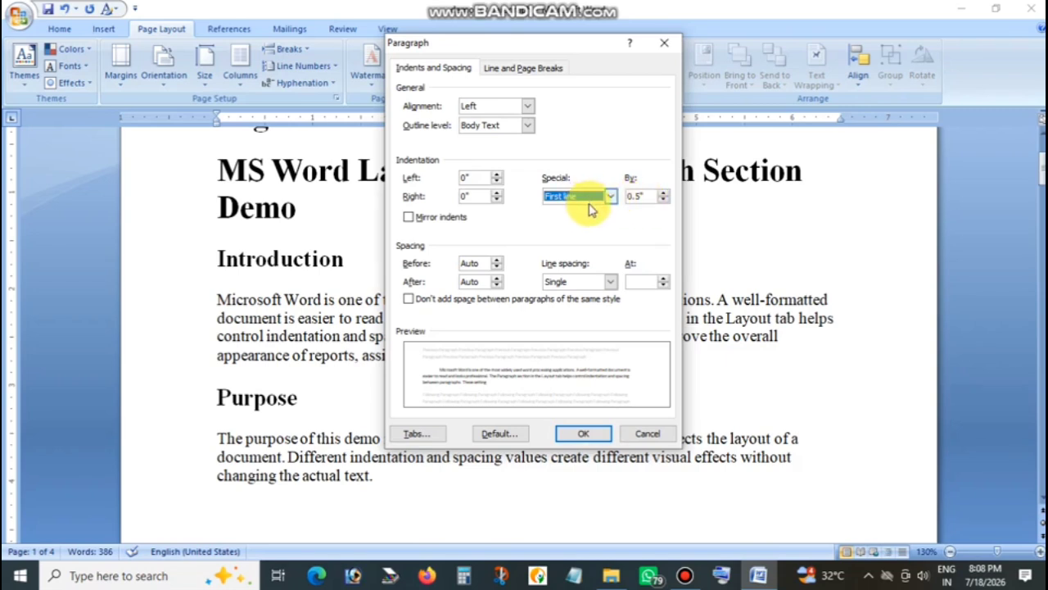
{"action": "left_click", "coordinate": [578, 434]}
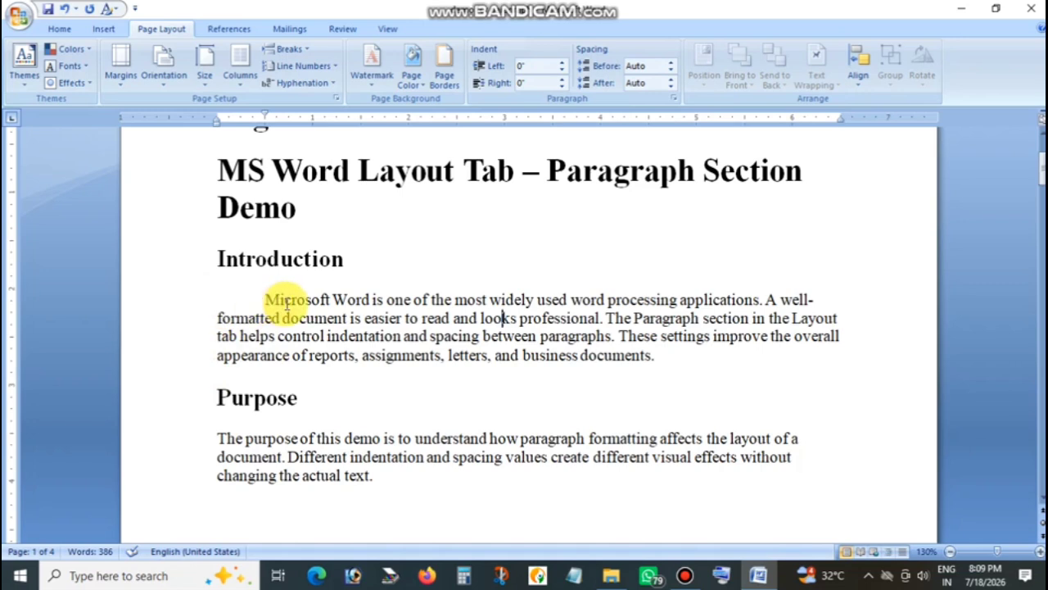
Add a paragraph of random filler text below the Introduction paragraph to try the first-line indent, and delete it.
{"action": "left_click", "coordinate": [682, 360]}
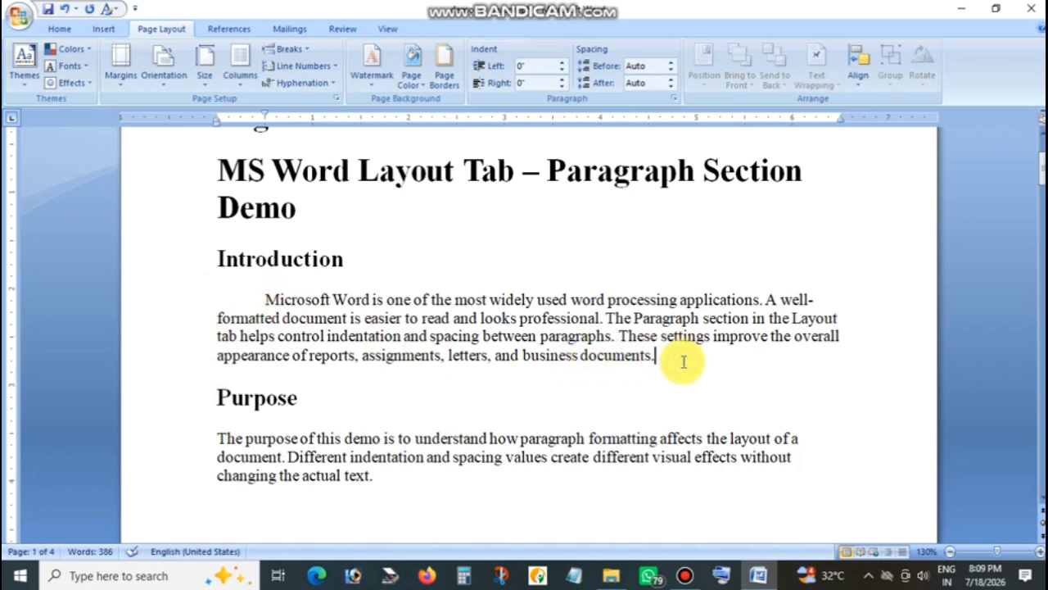
{"action": "key", "text": "Return"}
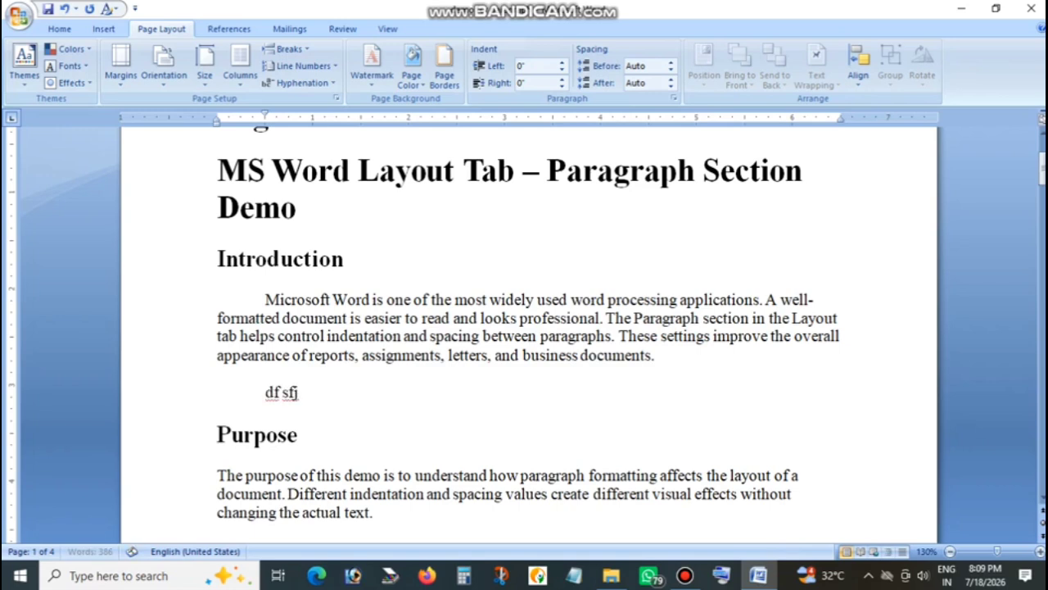
{"action": "type", "text": "df sfj  jfldjs fj dsfhdsj fhjkds fhkjlsd hfkj sdhkjlfhsdkljf hksdj h"}
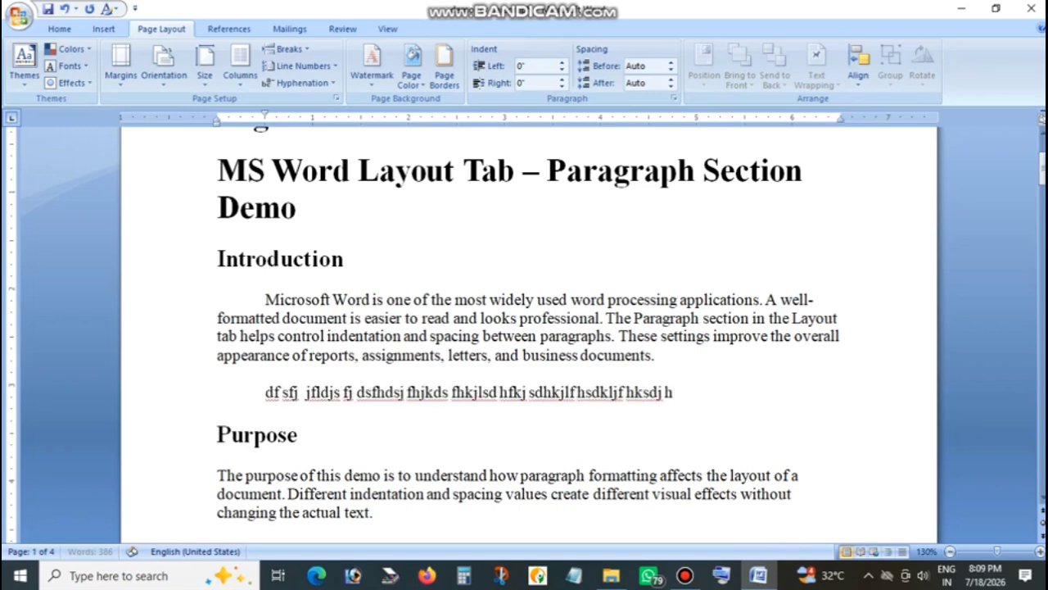
{"action": "type", "text": "fkljsd fhkljsd hfjksd hfkjsd hkfj hsdjkfhsdkj fhksdj hfkjsd hfkjsd hfkj"}
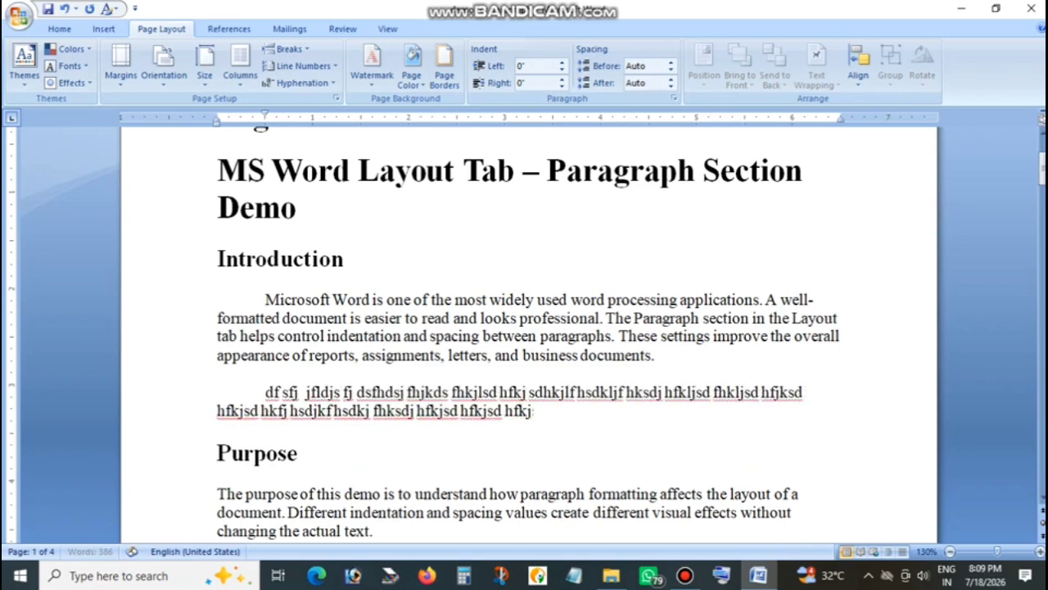
{"action": "type", "text": "sd hfkjs hdfkj shdkjfhsdkf hsdkj fhkjsd hfkj sdhkfj hsdjkf hsdjk fhsk"}
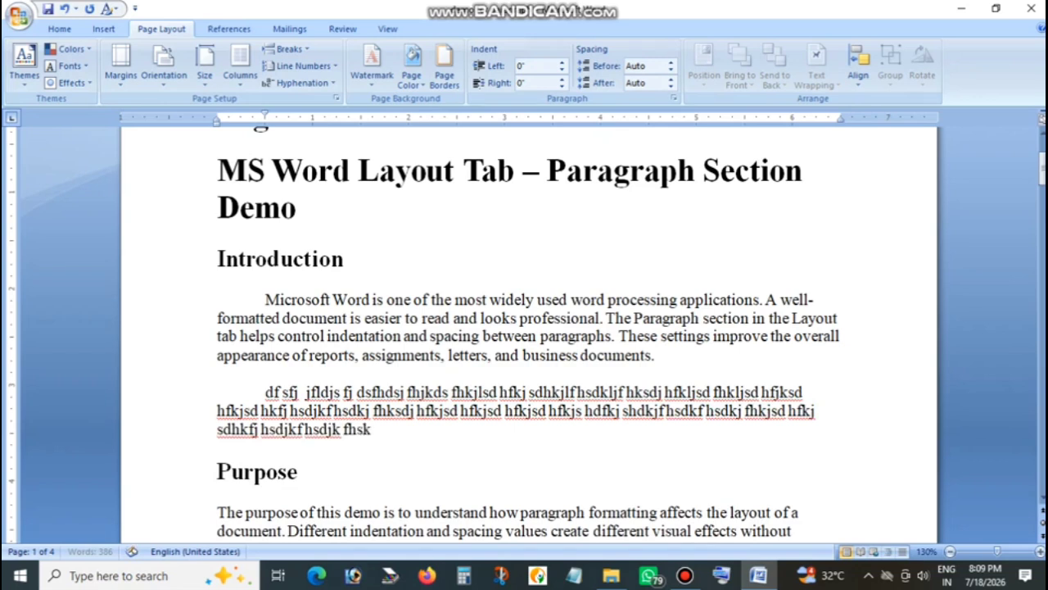
{"action": "key", "text": "Return"}
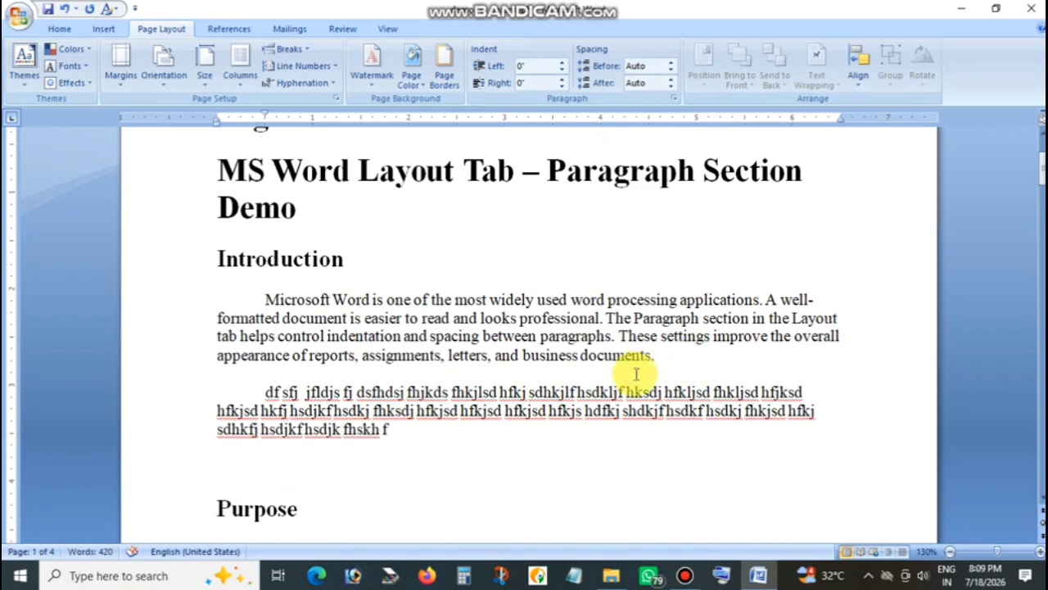
{"action": "left_click_drag", "start_coordinate": [264, 392], "coordinate": [440, 459]}
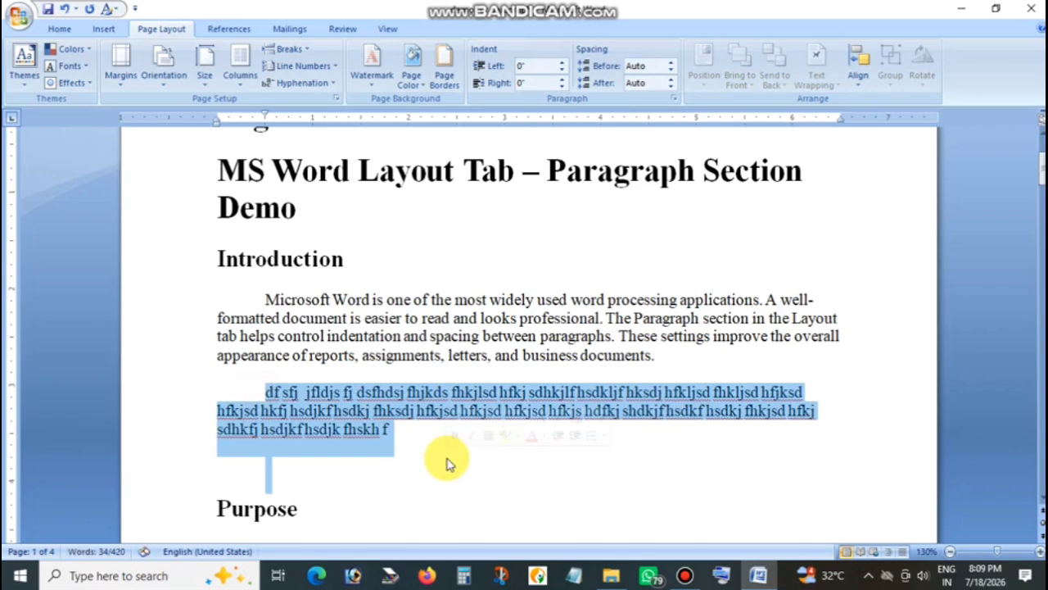
{"action": "key", "text": "Delete"}
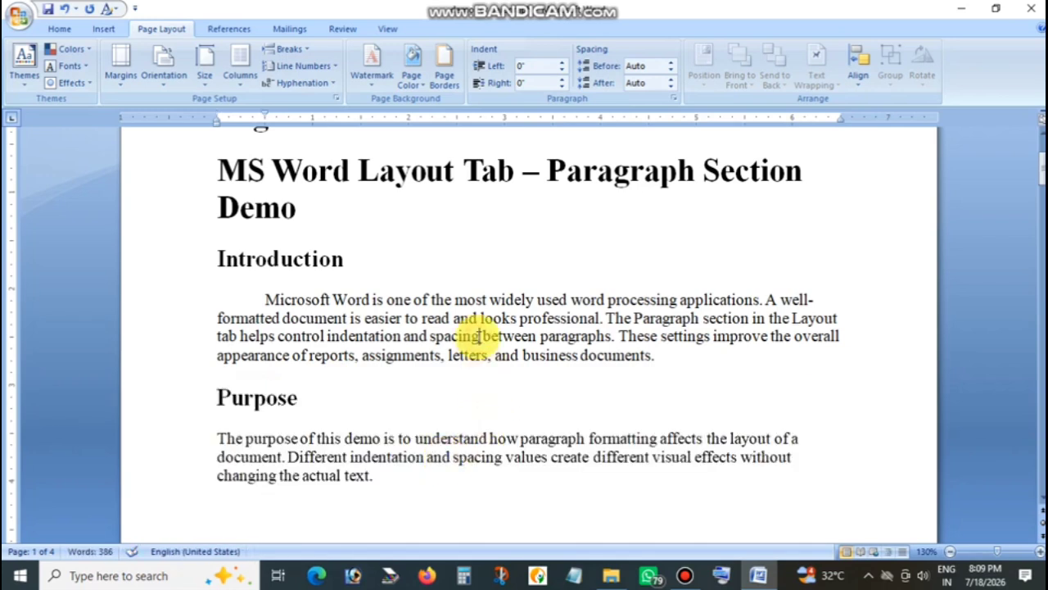
Set the Introduction paragraph's first-line indent to 1".
{"action": "left_click", "coordinate": [480, 336]}
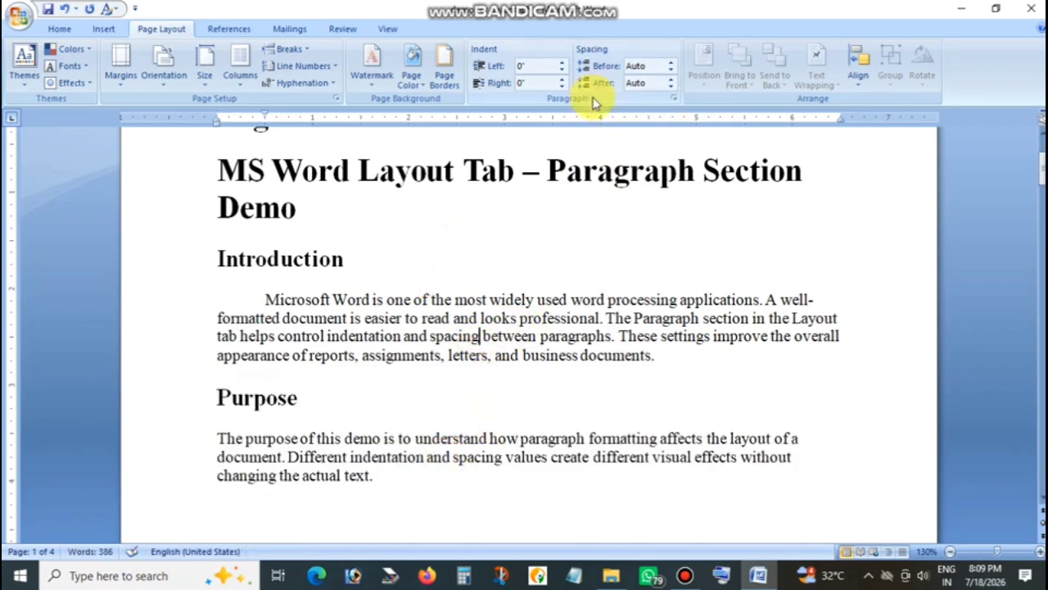
{"action": "left_click", "coordinate": [673, 102]}
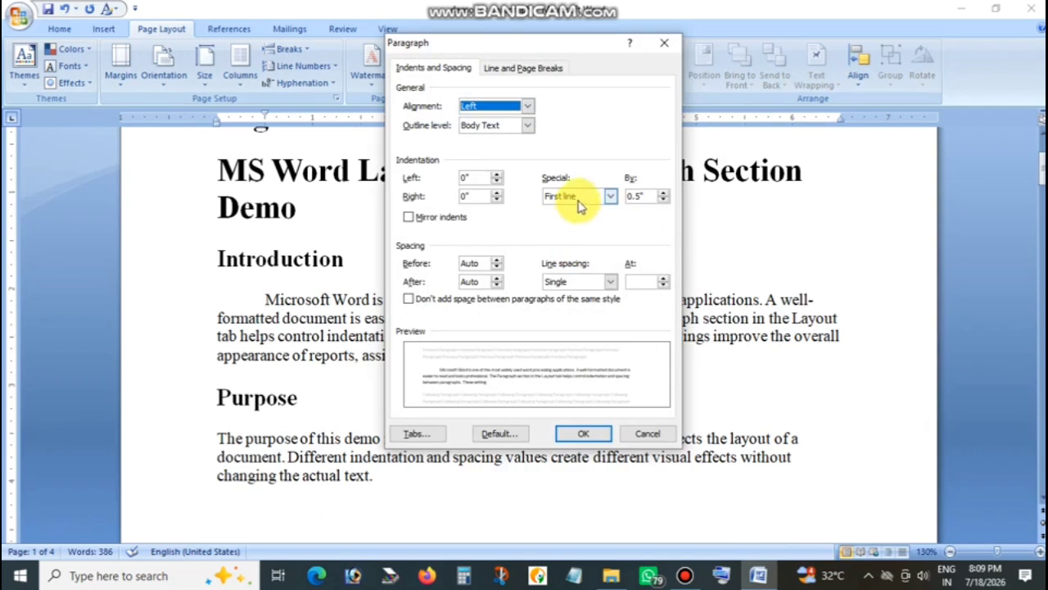
{"action": "left_click", "coordinate": [635, 196]}
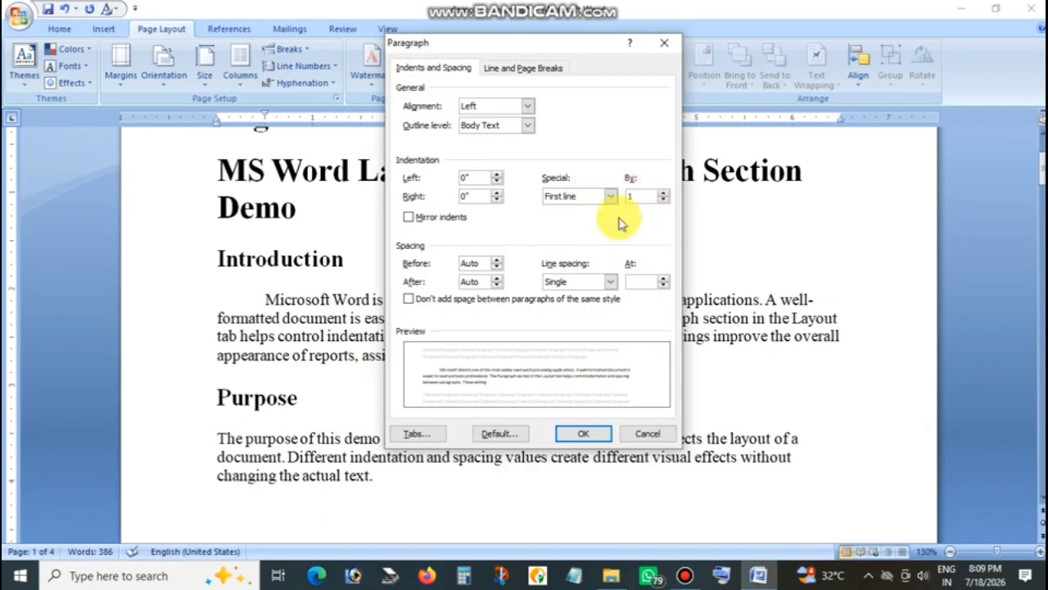
{"action": "left_click", "coordinate": [573, 433]}
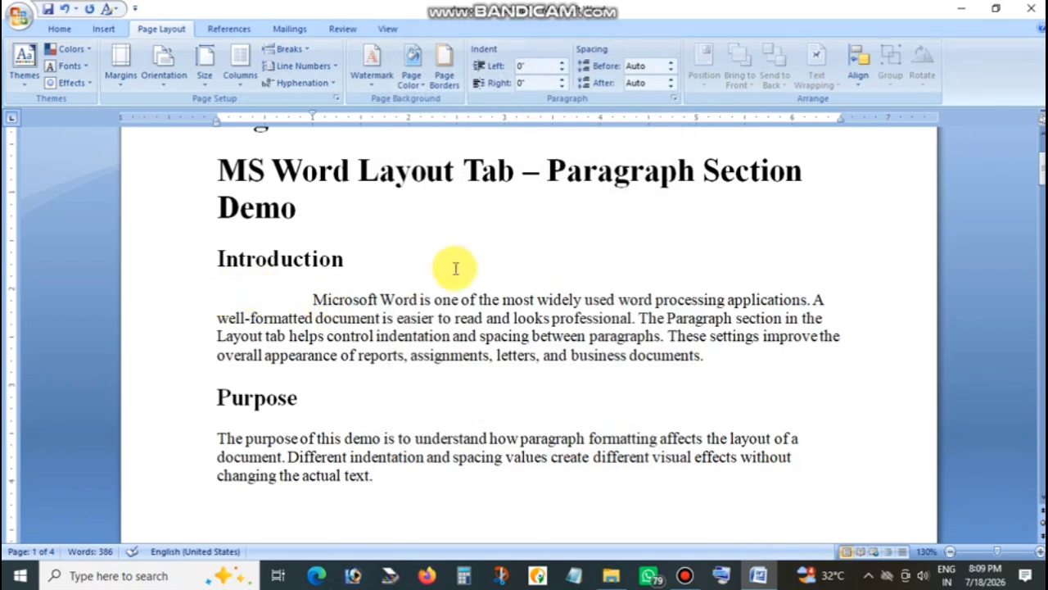
Remove the Introduction paragraph's first-line indent by setting its special indentation to (none).
{"action": "left_click", "coordinate": [673, 99]}
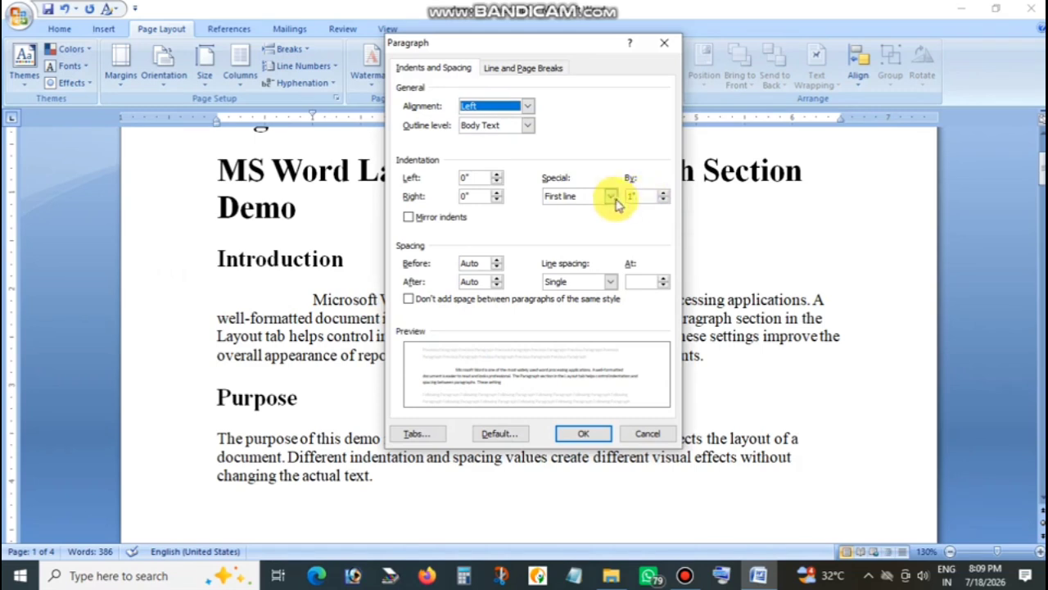
{"action": "left_click", "coordinate": [611, 196]}
{"action": "left_click", "coordinate": [573, 210]}
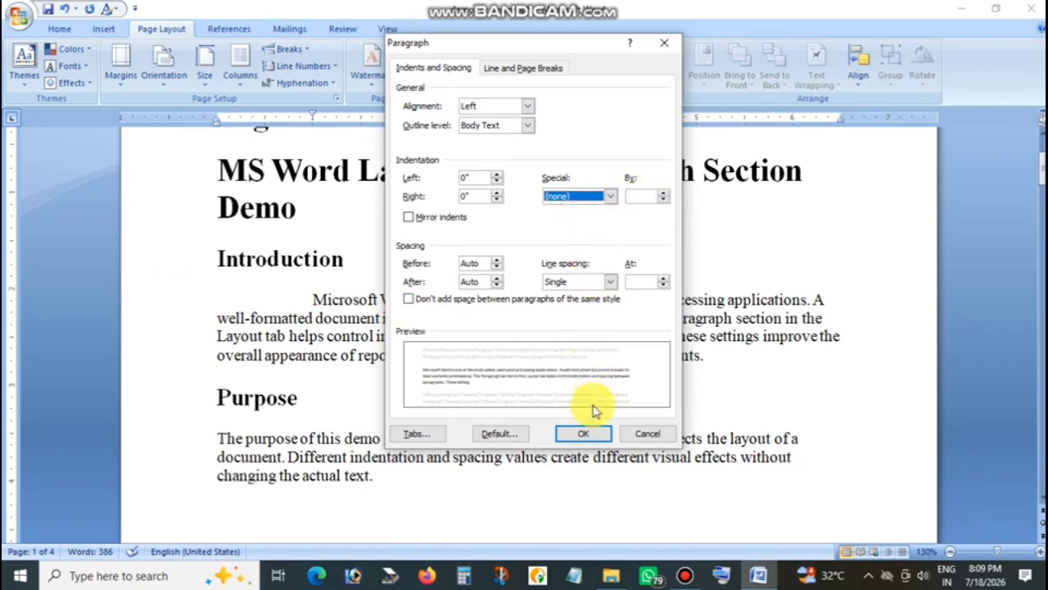
{"action": "left_click", "coordinate": [581, 430]}
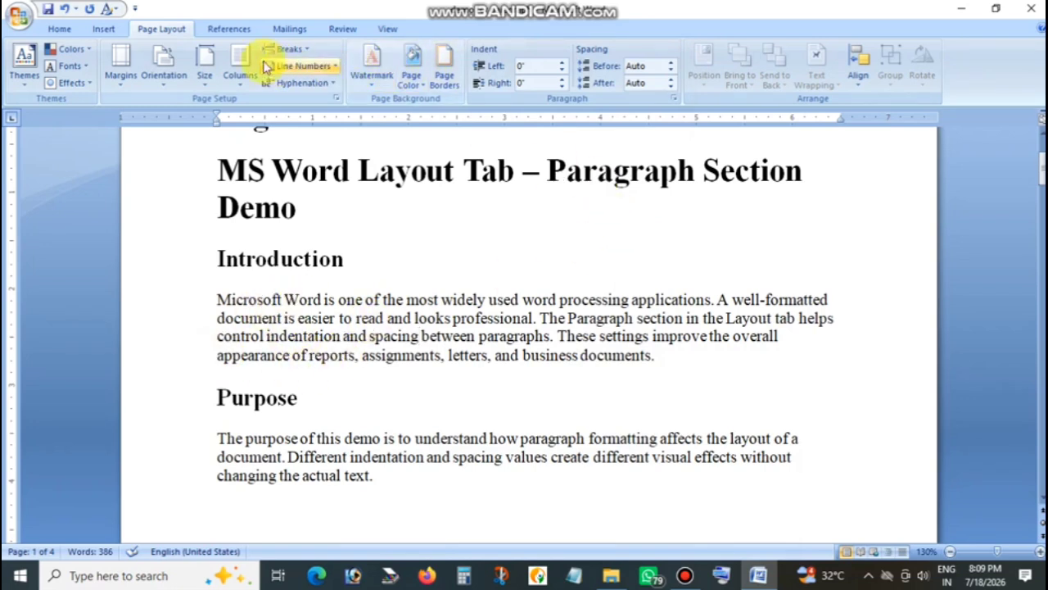
Apply a Hanging special indentation of 0.5" to the Introduction paragraph.
{"action": "left_click", "coordinate": [671, 100]}
{"action": "left_click", "coordinate": [587, 197]}
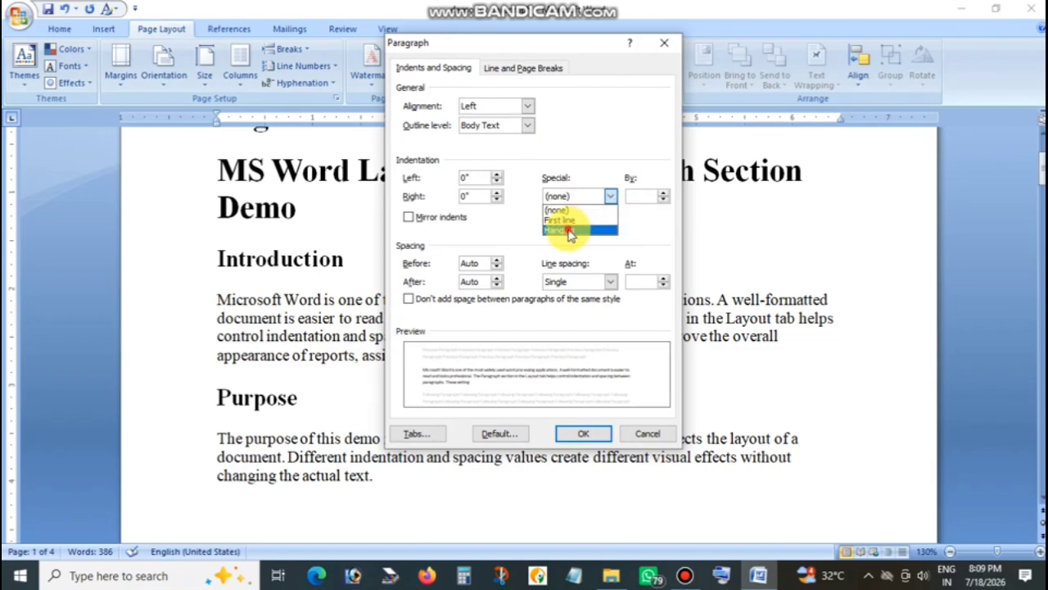
{"action": "left_click", "coordinate": [569, 231]}
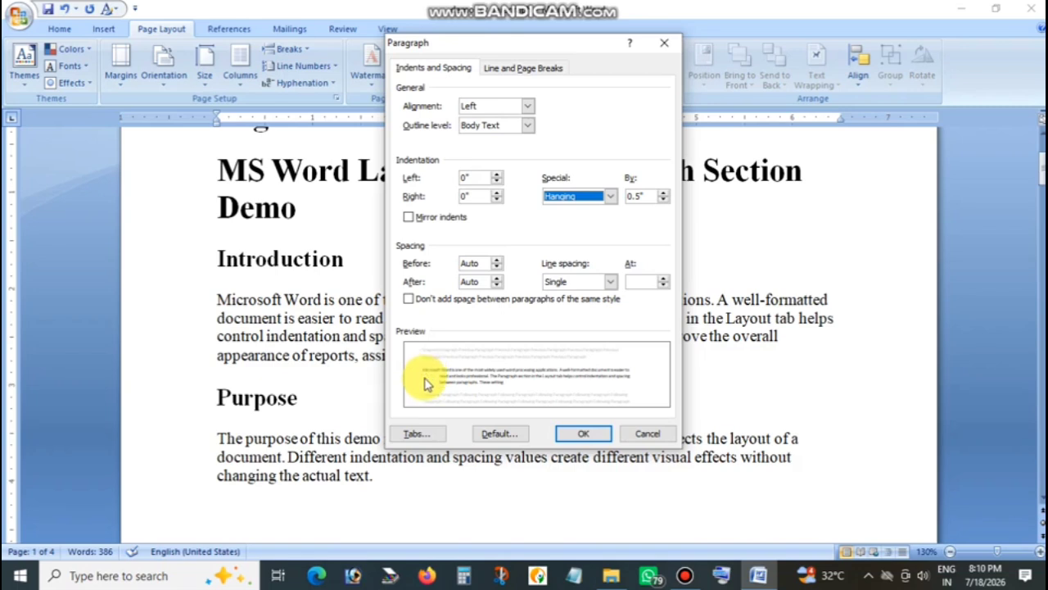
{"action": "left_click", "coordinate": [580, 433]}
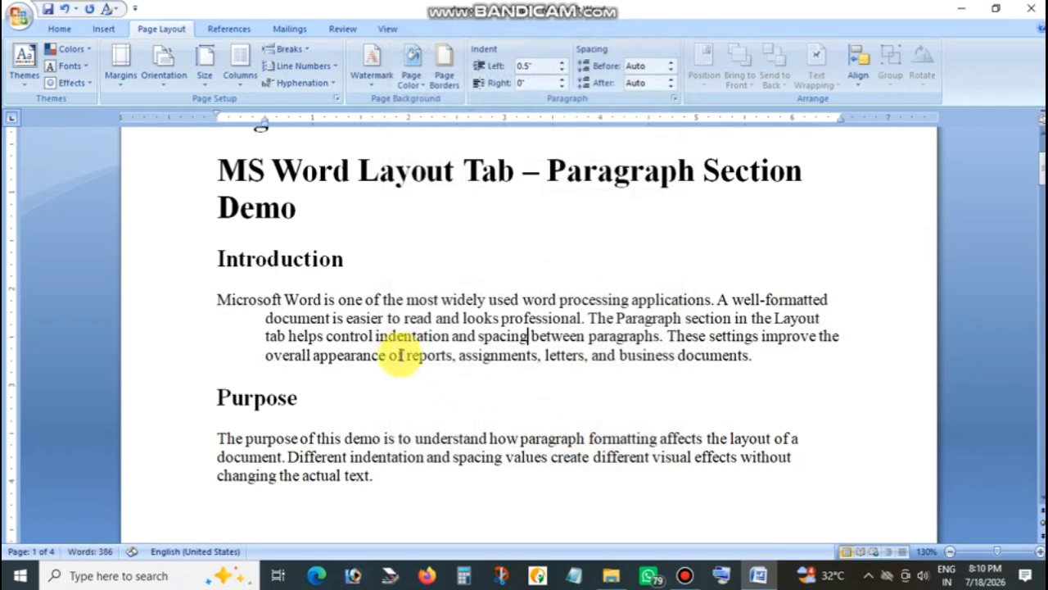
{"action": "left_click", "coordinate": [362, 300]}
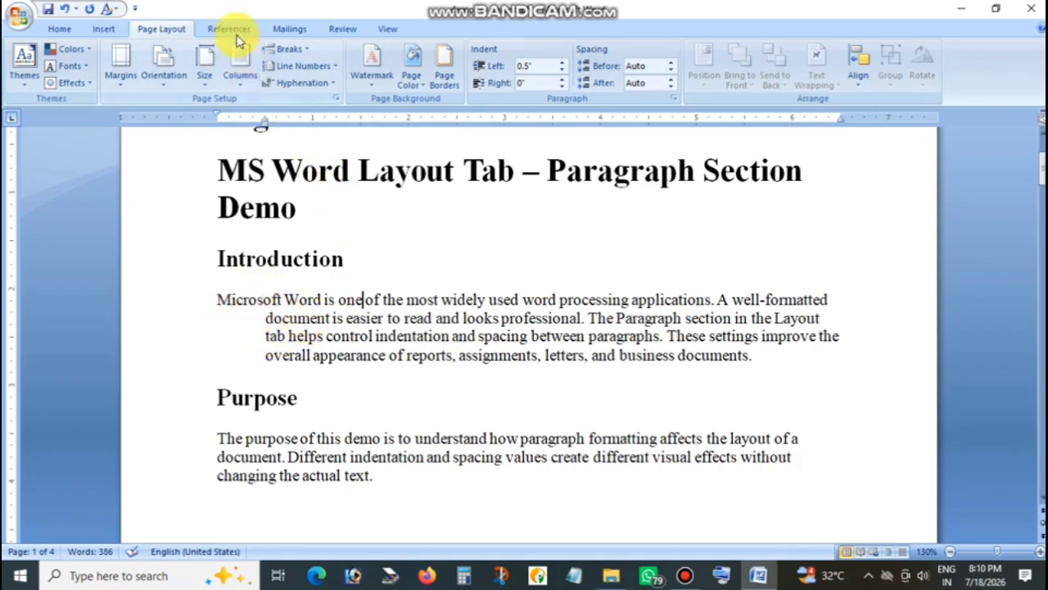
Change the Introduction paragraph's special indentation to First line by 0.5".
{"action": "left_click", "coordinate": [674, 99]}
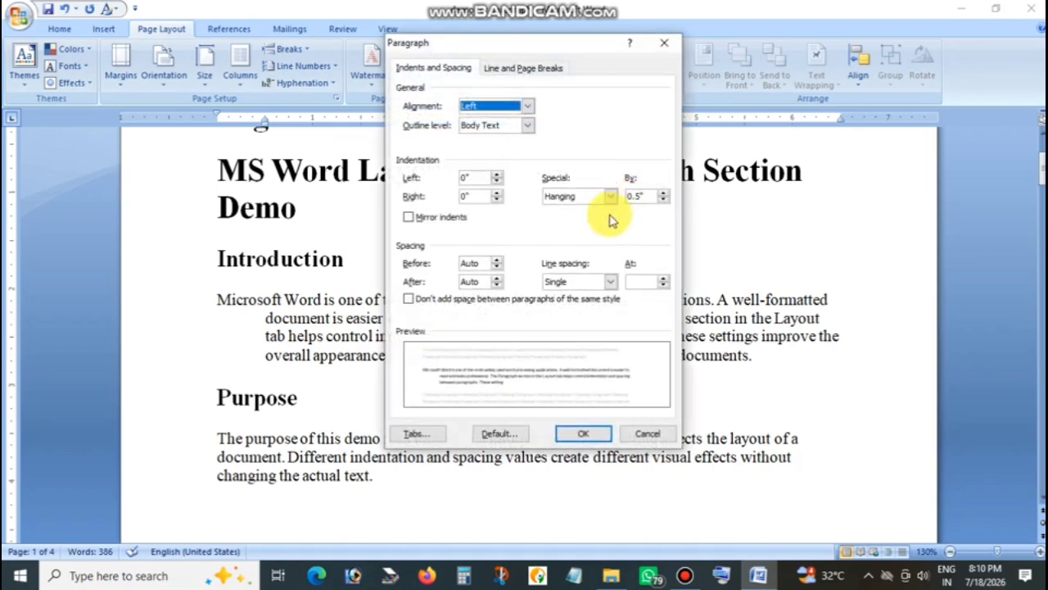
{"action": "left_click", "coordinate": [595, 200]}
{"action": "left_click", "coordinate": [564, 220]}
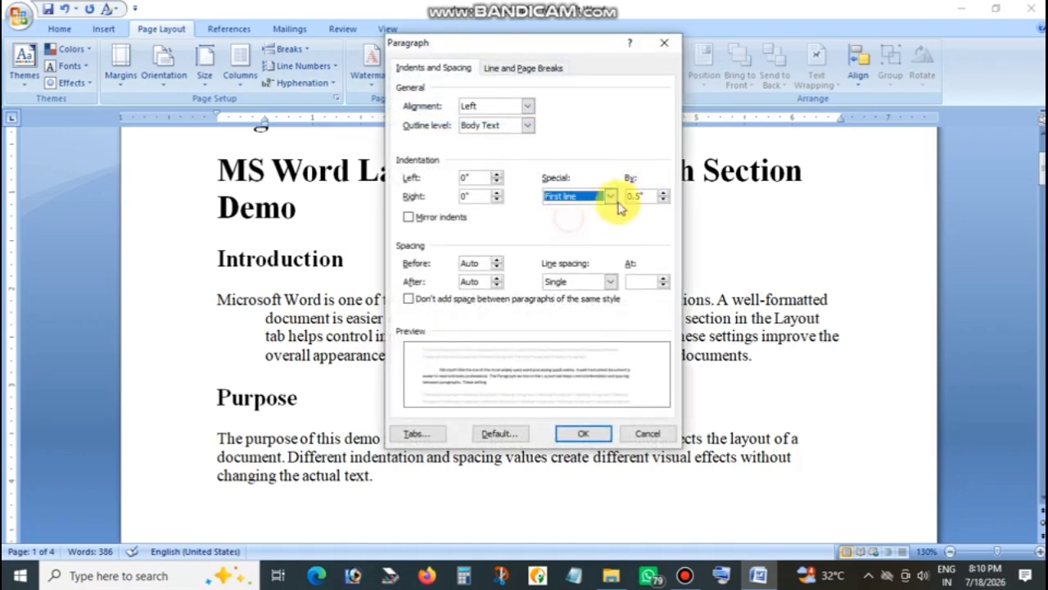
{"action": "left_click", "coordinate": [587, 437]}
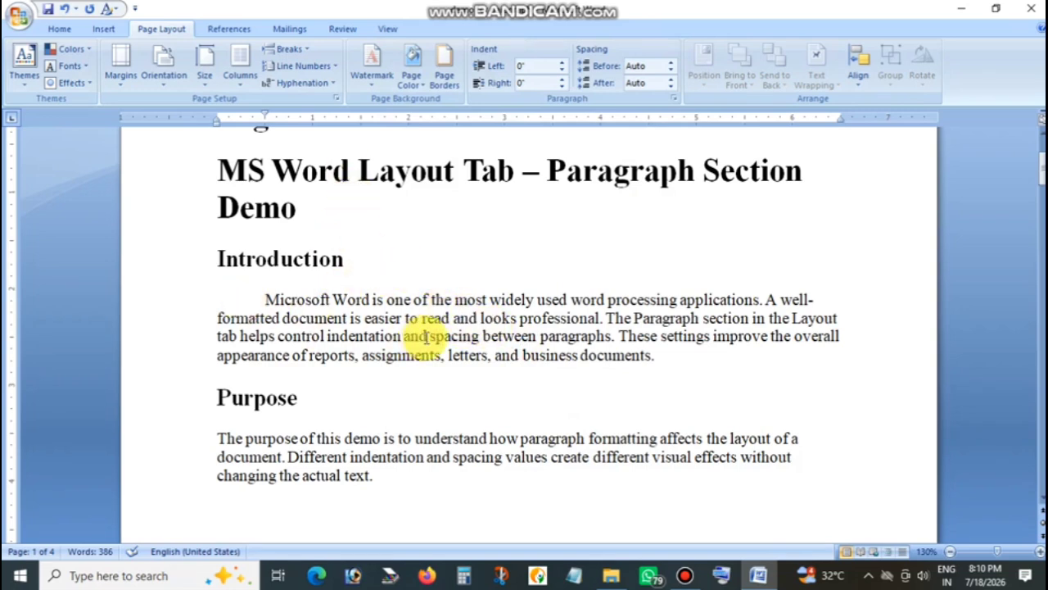
Examine the Before, After and line spacing settings of the Introduction paragraph without changing them.
{"action": "left_click", "coordinate": [674, 98]}
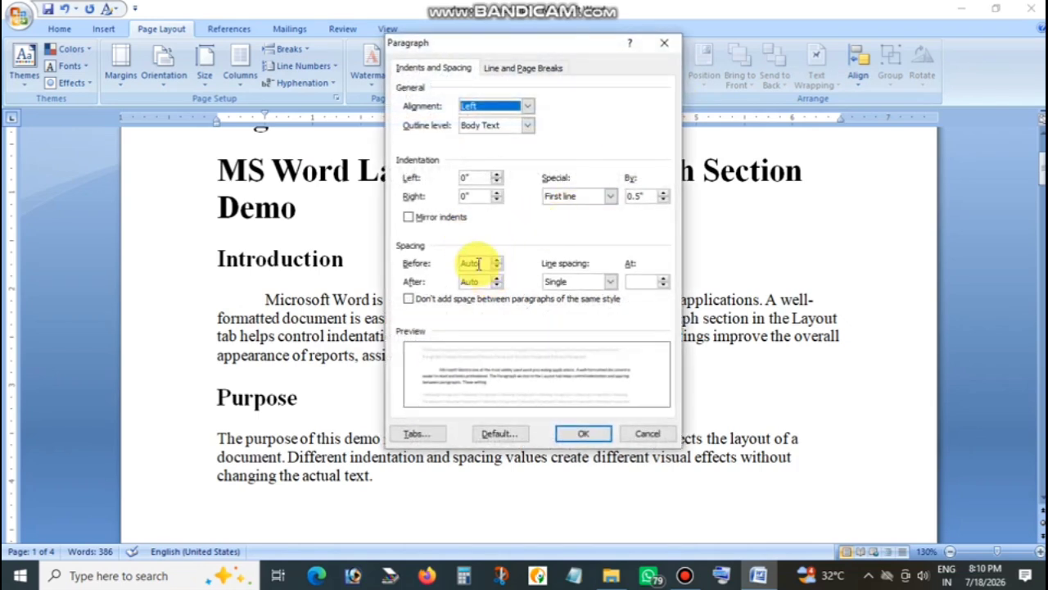
{"action": "left_click", "coordinate": [477, 263]}
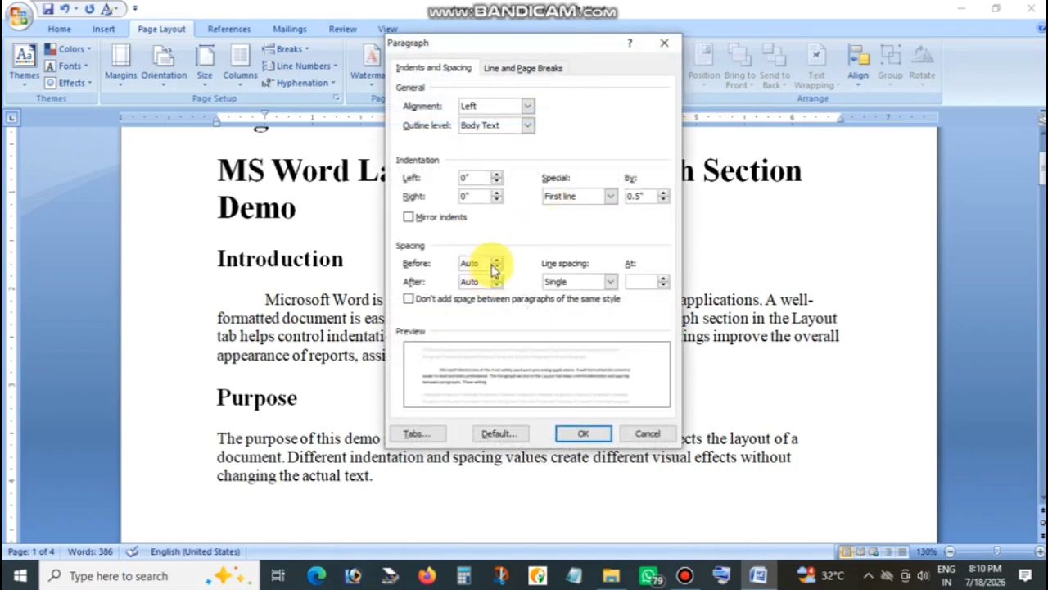
{"action": "left_click", "coordinate": [474, 281]}
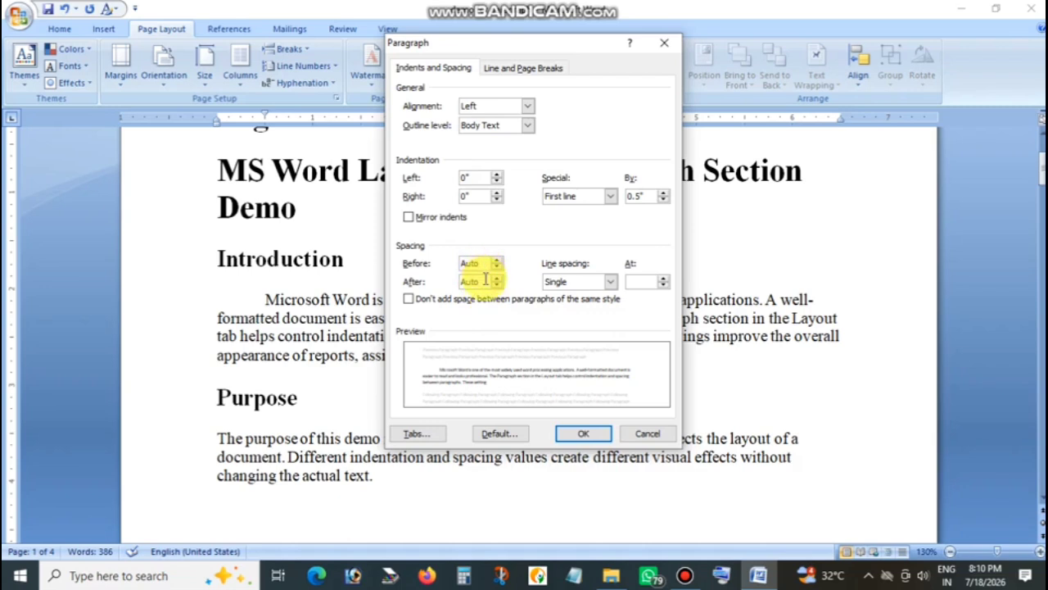
{"action": "left_click", "coordinate": [576, 281]}
{"action": "left_click", "coordinate": [578, 283]}
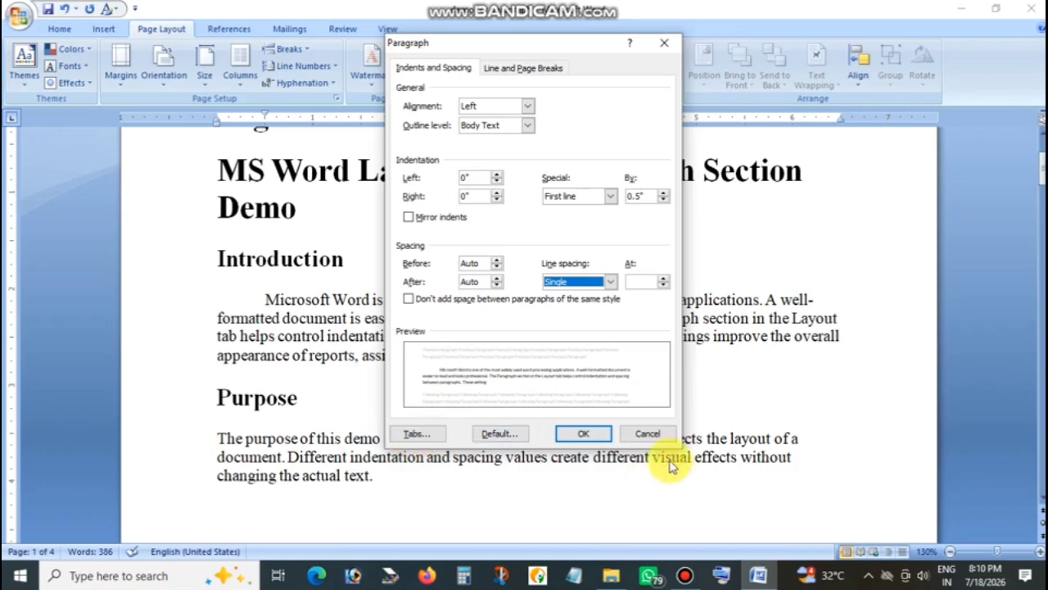
{"action": "left_click", "coordinate": [647, 434]}
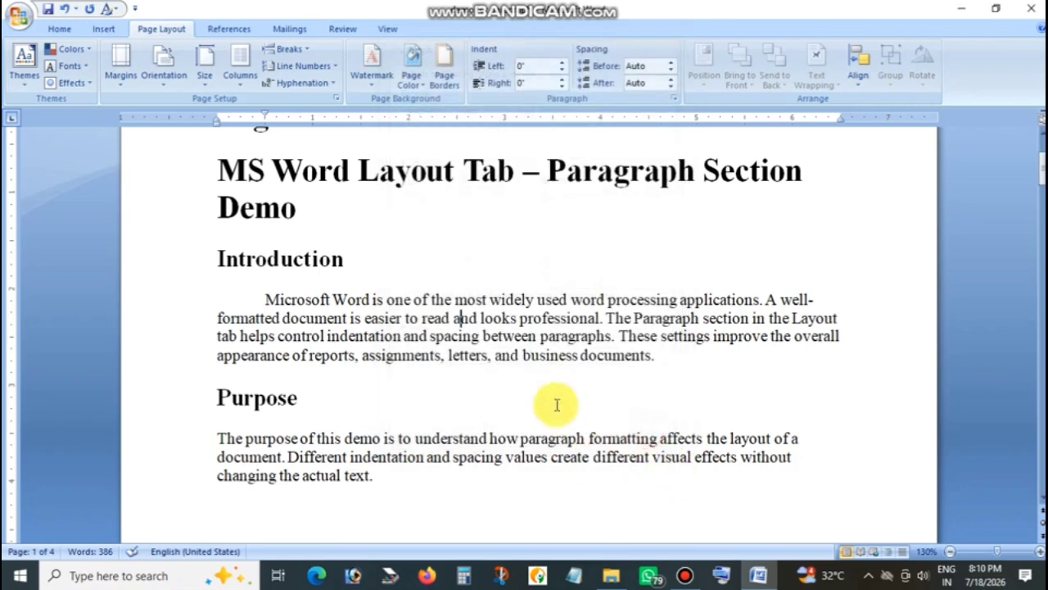
Insert a blank line below the Introduction paragraph and another below the Purpose paragraph.
{"action": "left_click", "coordinate": [698, 366]}
{"action": "key", "text": "Return"}
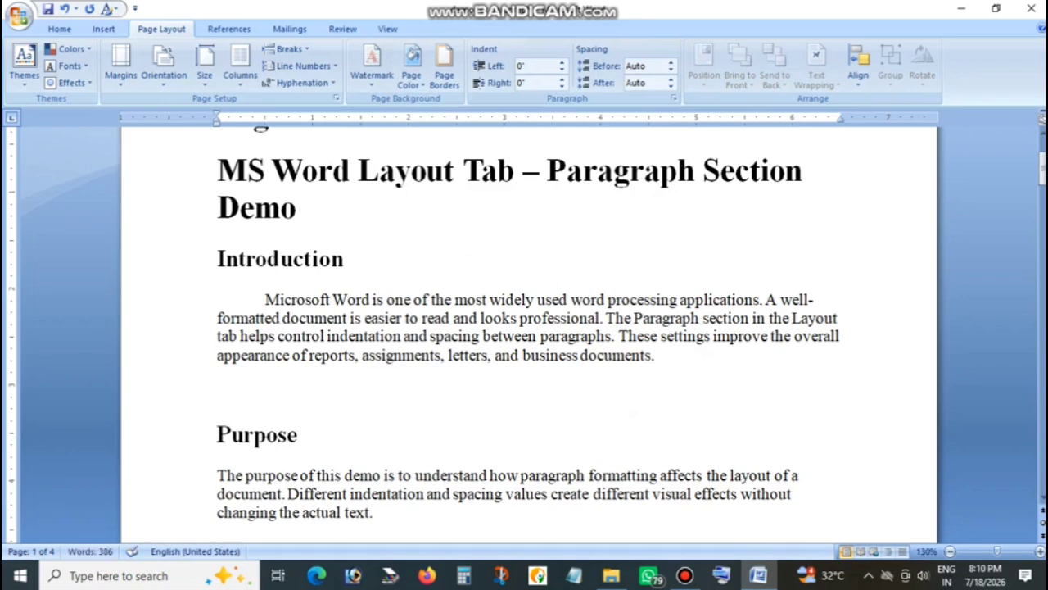
{"action": "scroll", "coordinate": [680, 360], "scroll_direction": "down", "scroll_amount": 2}
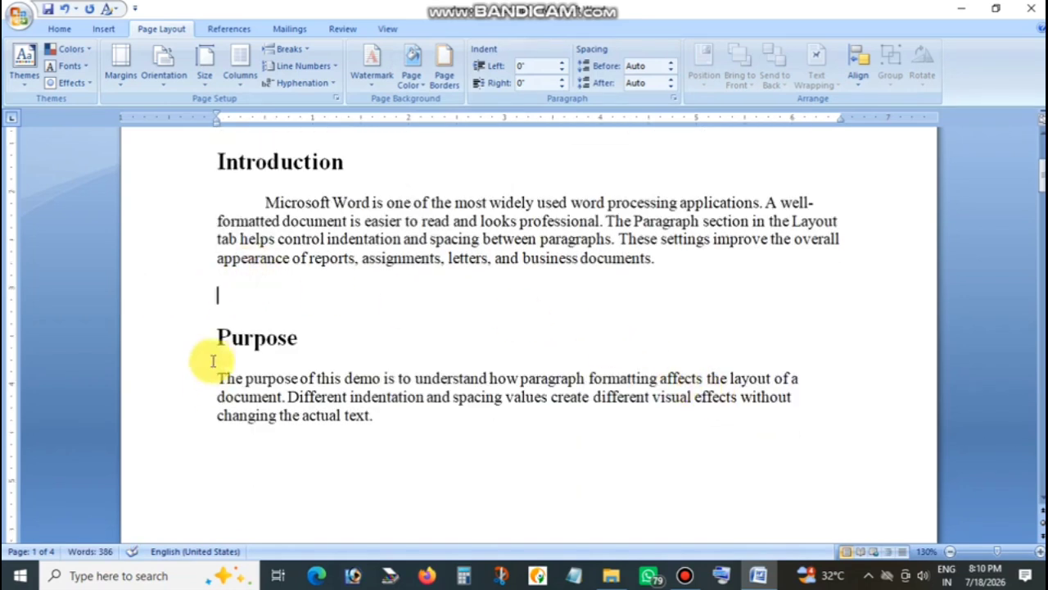
{"action": "scroll", "coordinate": [212, 361], "scroll_direction": "down", "scroll_amount": 2}
{"action": "left_click", "coordinate": [421, 328]}
{"action": "key", "text": "Return"}
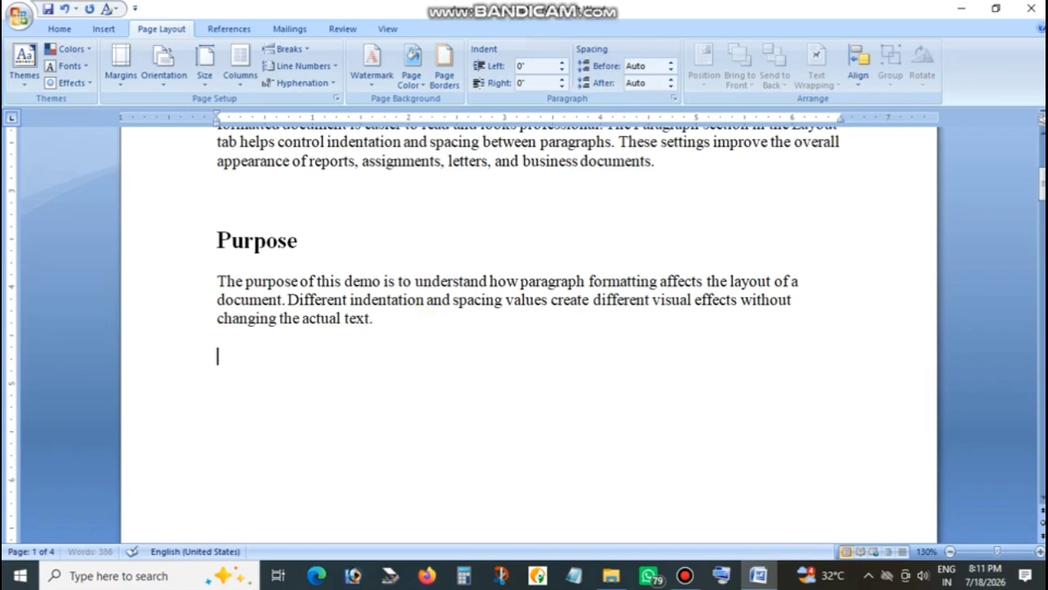
{"action": "scroll", "coordinate": [454, 377], "scroll_direction": "down", "scroll_amount": 4}
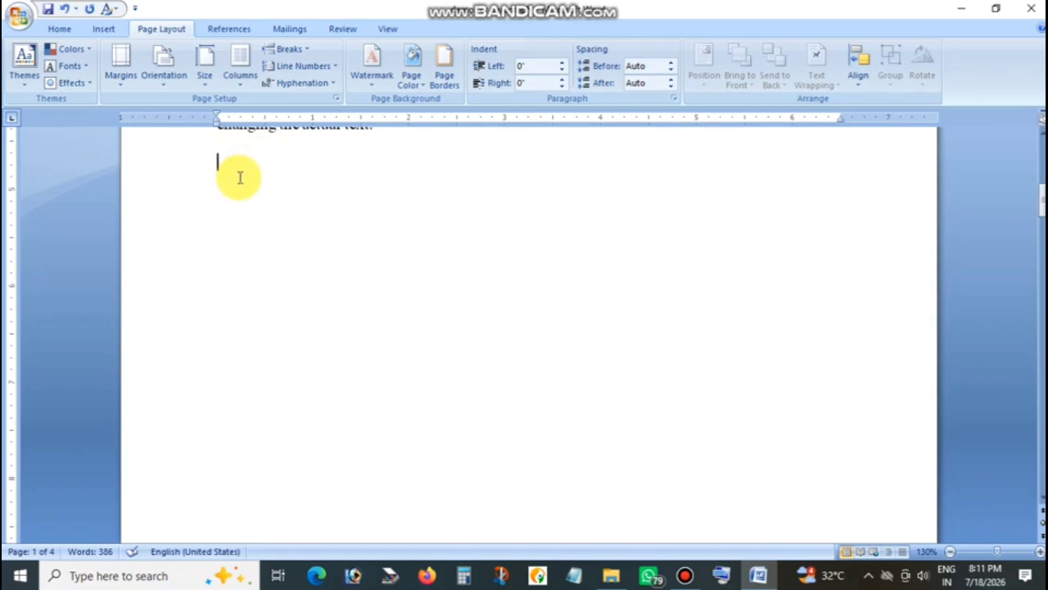
{"action": "key", "text": "Return"}
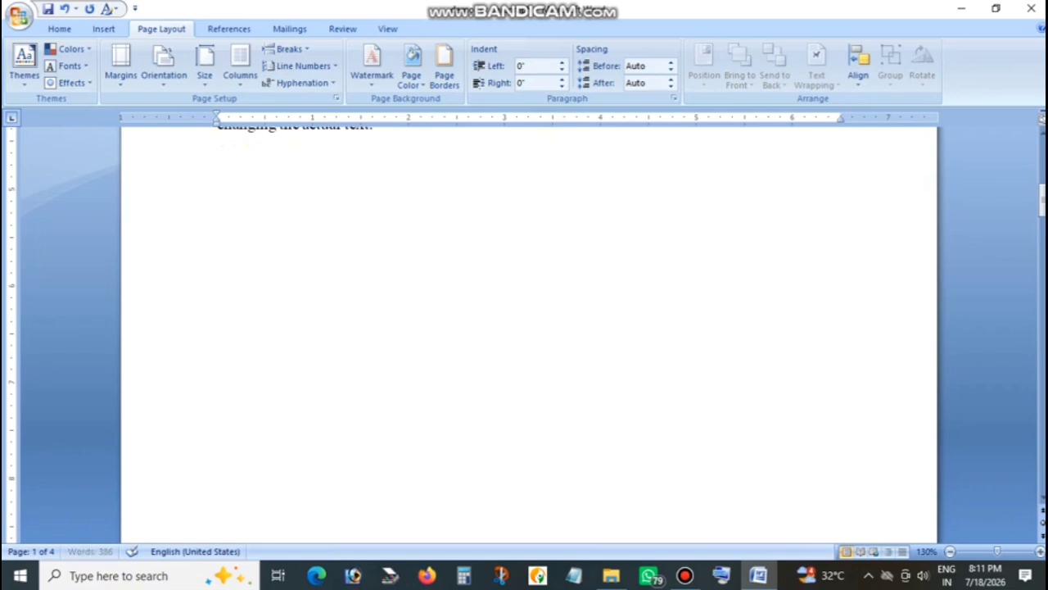
{"action": "key", "text": "Tab"}
{"action": "key", "text": "Tab"}
{"action": "key", "text": "Tab"}
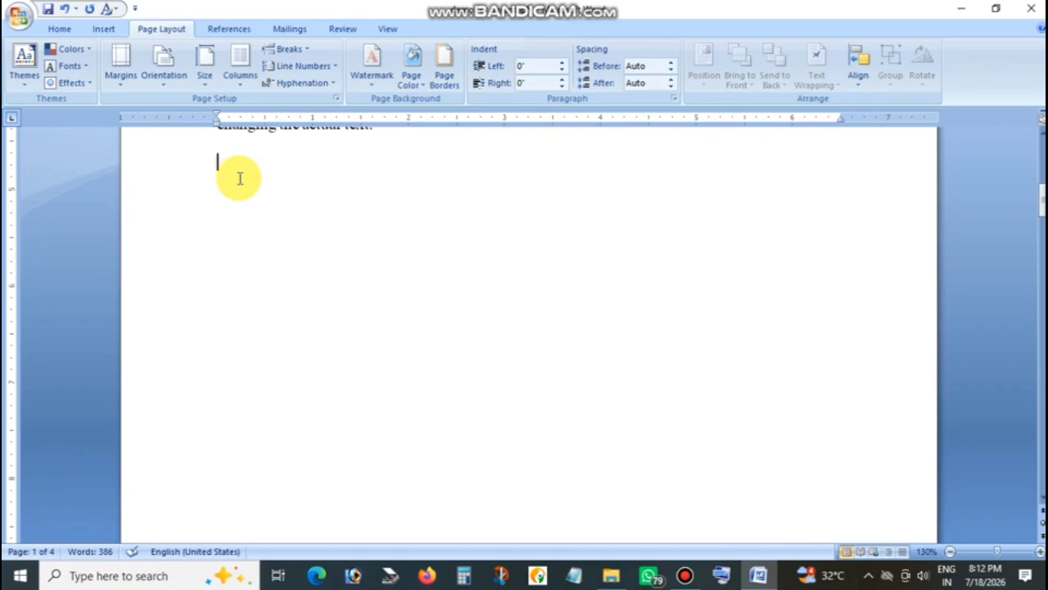
Enter the tab-separated headings SR, PRODUCT and QTY on the blank line below the Purpose paragraph.
{"action": "type", "text": "SR"}
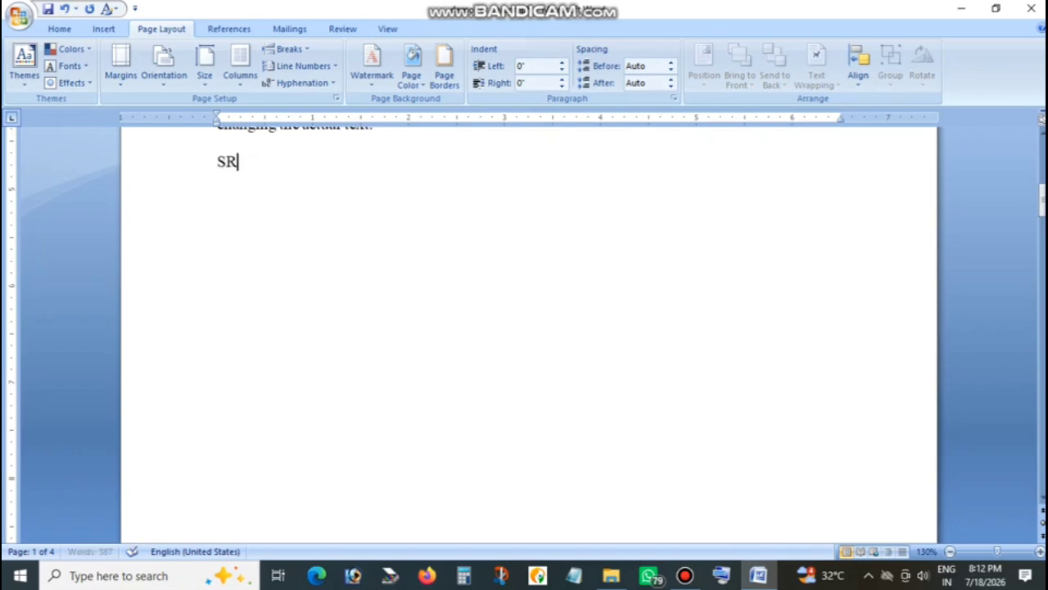
{"action": "key", "text": "Tab"}
{"action": "key", "text": "Tab"}
{"action": "type", "text": "PROD"}
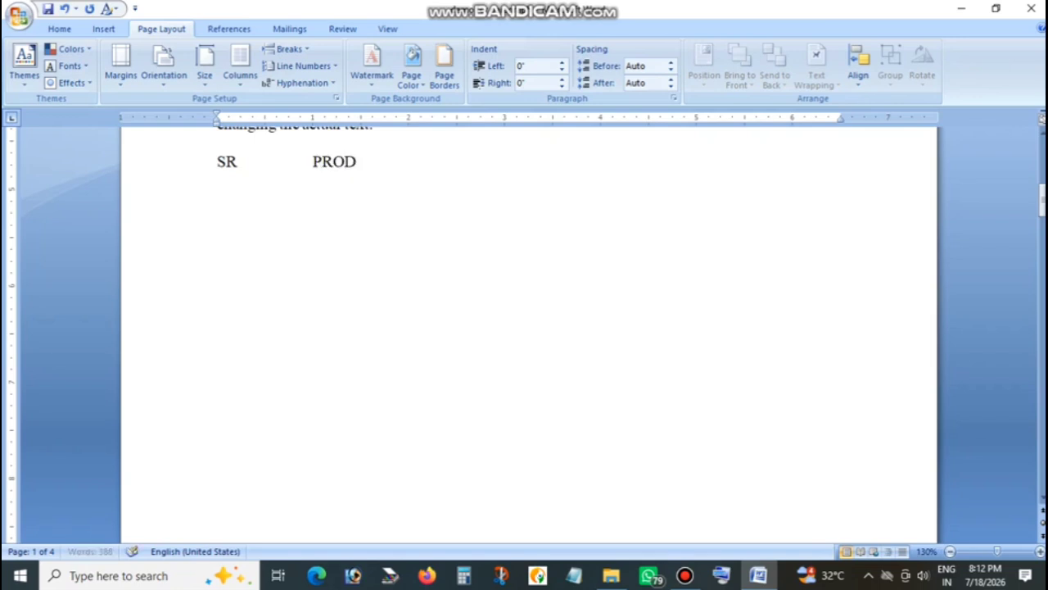
{"action": "type", "text": "UCT"}
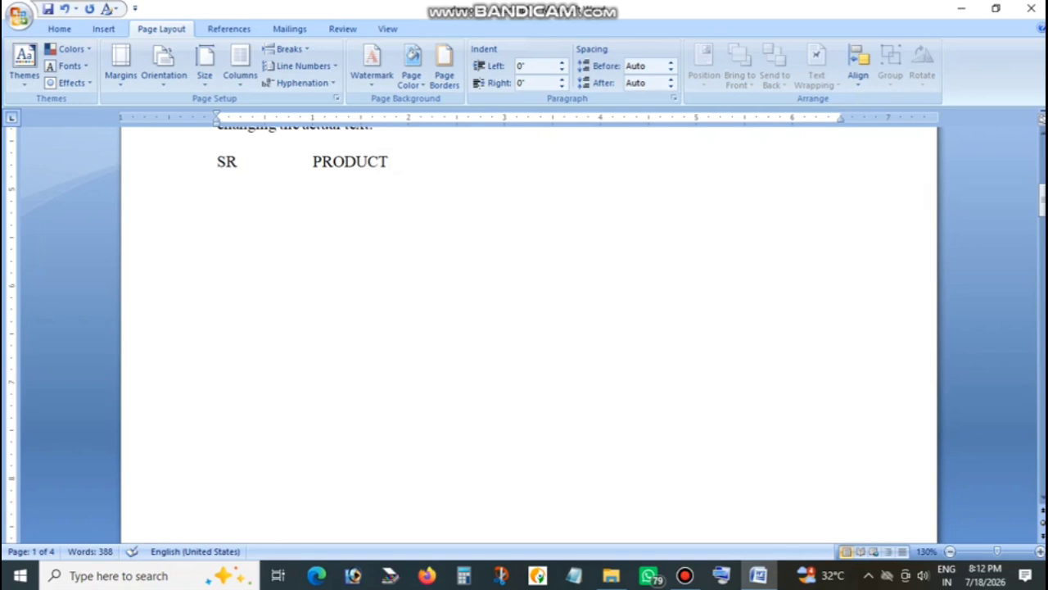
{"action": "key", "text": "Tab"}
Complete the heading row with the tab-separated headings PRICE and P CODE, and start a new line below it.
{"action": "key", "text": "Tab"}
{"action": "type", "text": "QTY"}
{"action": "key", "text": "Tab"}
{"action": "type", "text": "UNIT"}
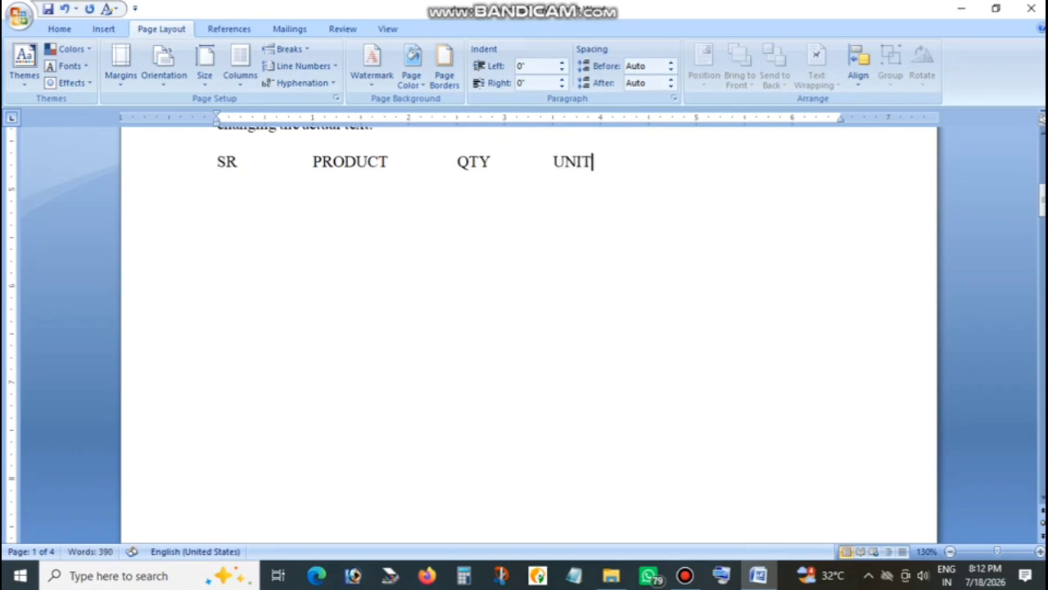
{"action": "key", "text": "BackSpace"}
{"action": "key", "text": "BackSpace"}
{"action": "key", "text": "BackSpace"}
{"action": "key", "text": "BackSpace"}
{"action": "type", "text": "PRICE"}
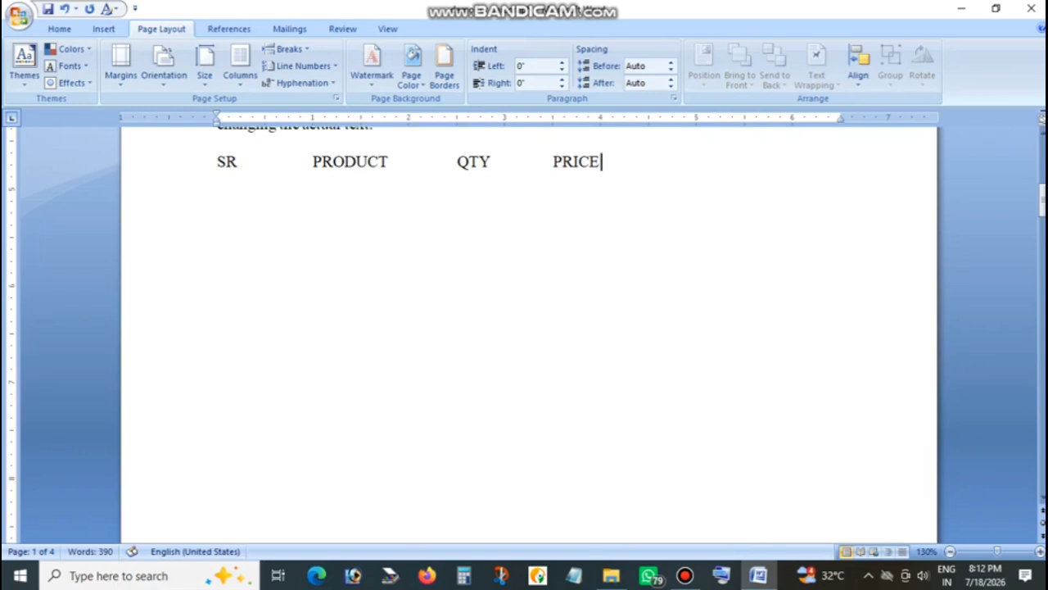
{"action": "key", "text": "Tab"}
{"action": "key", "text": "Tab"}
{"action": "type", "text": "P CODE"}
{"action": "key", "text": "Return"}
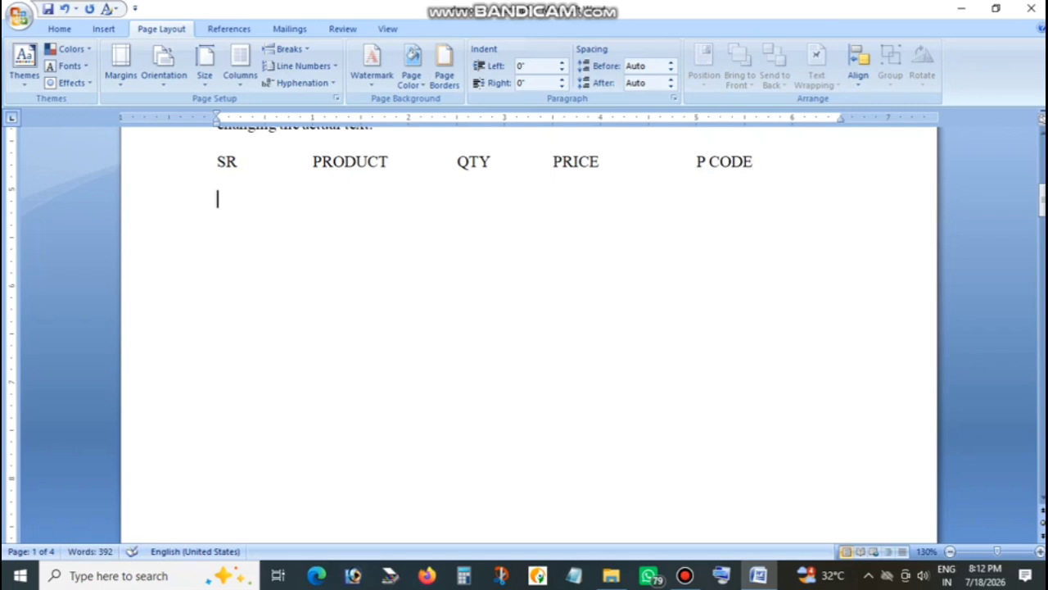
Try a sample row with 1, MAGGI and 5 tabbed under the headings, and delete it.
{"action": "type", "text": "1"}
{"action": "key", "text": "Tab"}
{"action": "type", "text": "MAGGI"}
{"action": "key", "text": "Tab"}
{"action": "key", "text": "Tab"}
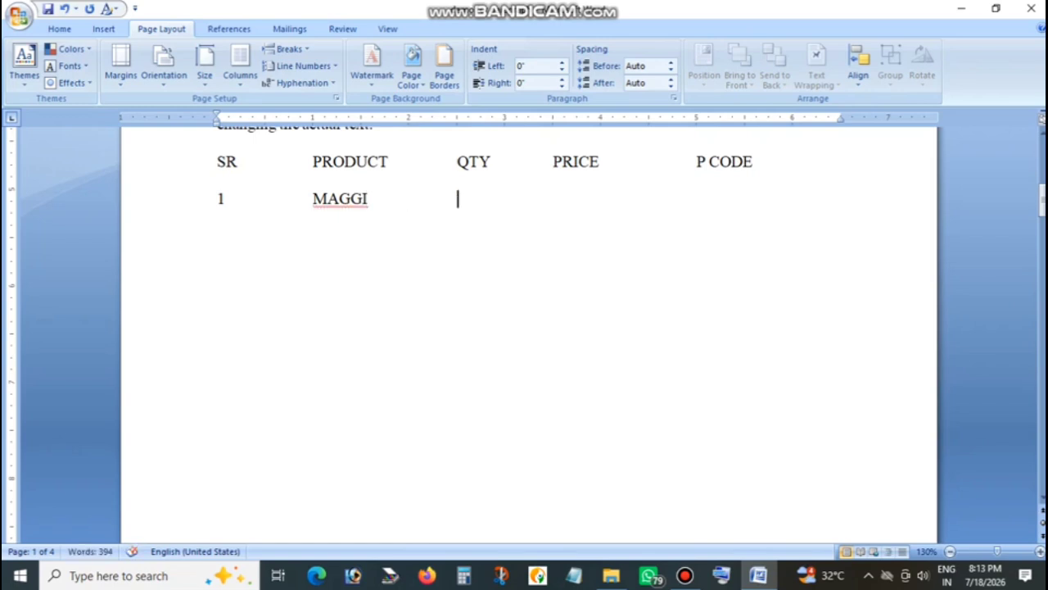
{"action": "type", "text": "5"}
{"action": "key", "text": "Tab"}
{"action": "key", "text": "Tab"}
{"action": "key", "text": "BackSpace"}
{"action": "key", "text": "BackSpace"}
{"action": "key", "text": "BackSpace"}
{"action": "key", "text": "BackSpace"}
{"action": "key", "text": "BackSpace"}
{"action": "key", "text": "BackSpace"}
{"action": "key", "text": "BackSpace"}
{"action": "key", "text": "BackSpace"}
{"action": "key", "text": "BackSpace"}
{"action": "key", "text": "BackSpace"}
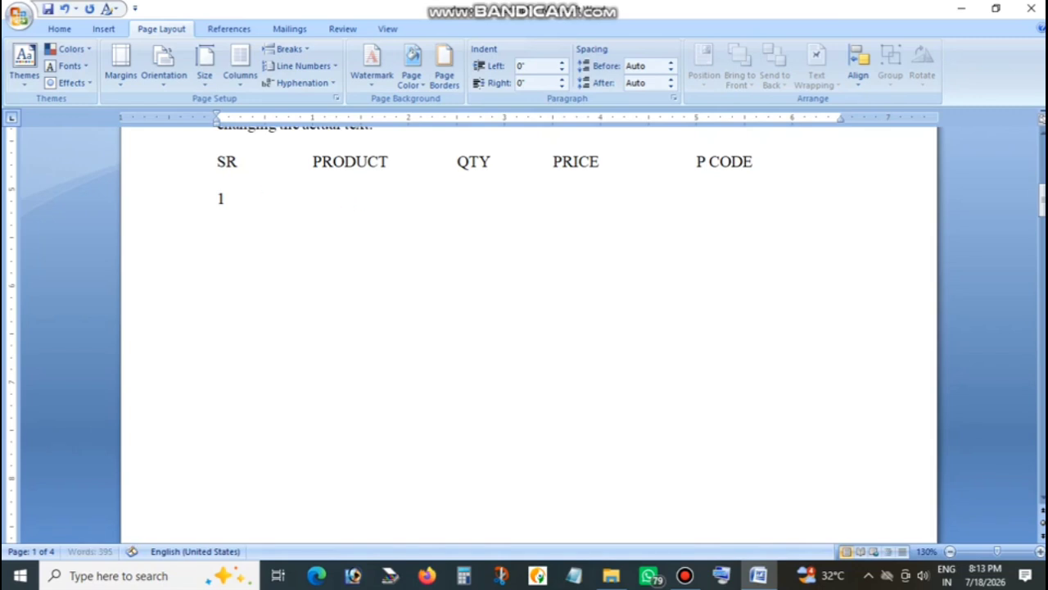
{"action": "key", "text": "BackSpace"}
{"action": "key", "text": "BackSpace"}
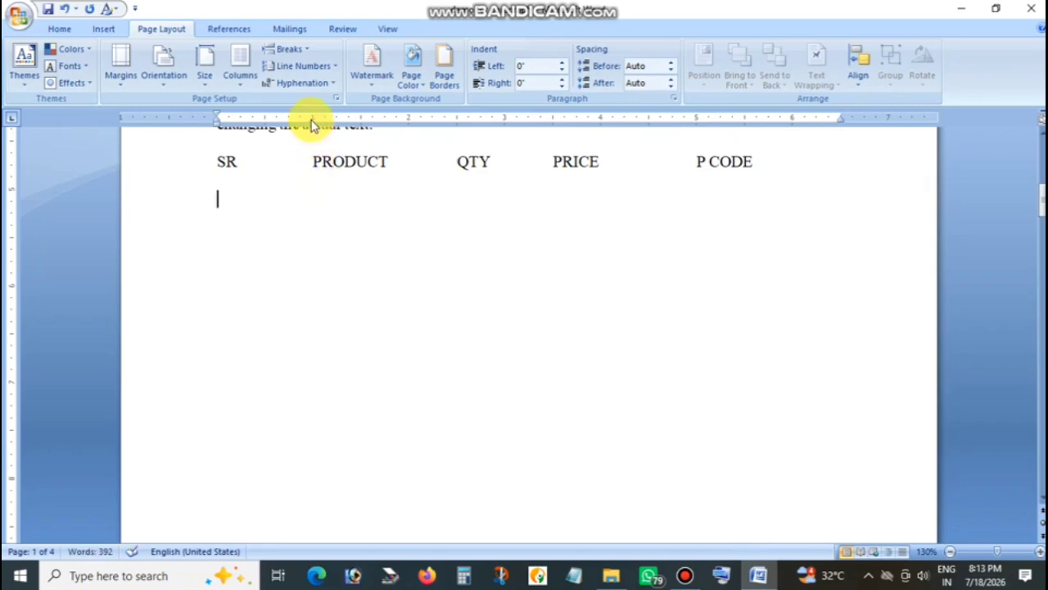
Set a left-aligned tab stop at 1" with no leader for the empty line below the heading row.
{"action": "left_click", "coordinate": [1040, 551]}
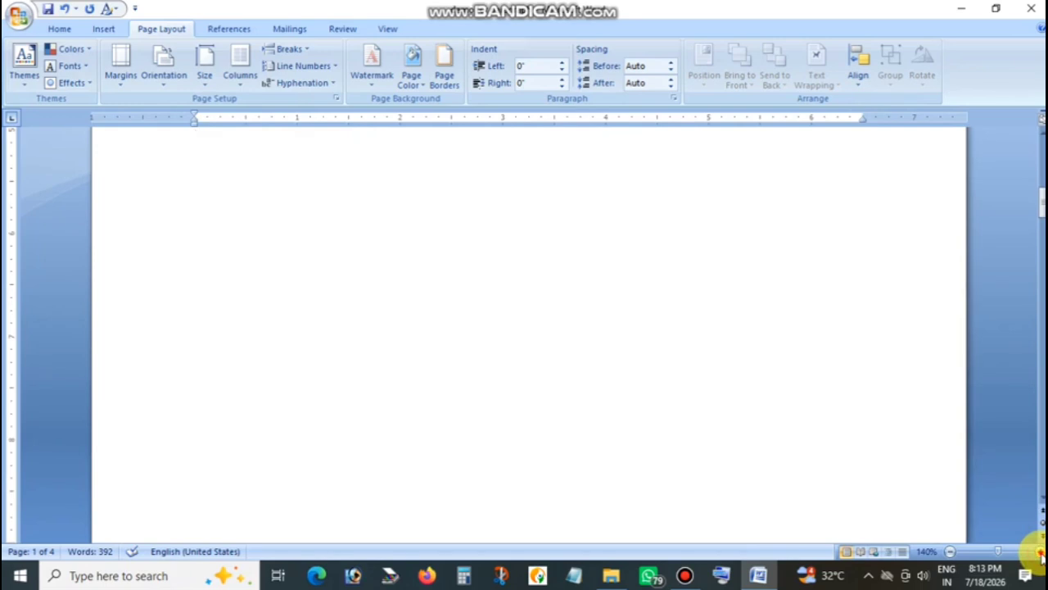
{"action": "left_click", "coordinate": [1040, 552]}
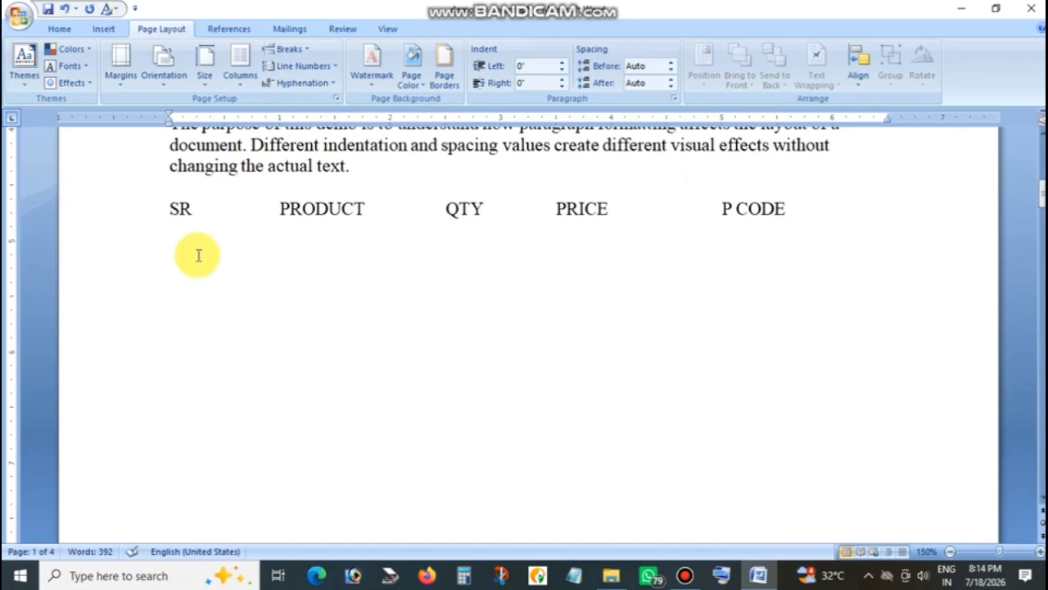
{"action": "left_click", "coordinate": [271, 146]}
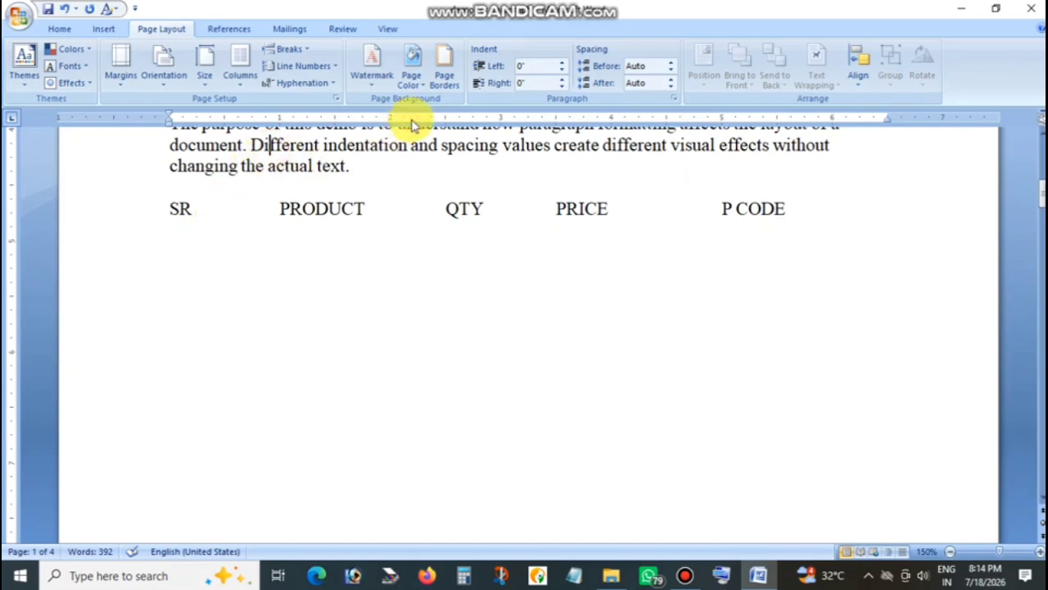
{"action": "left_click", "coordinate": [172, 242]}
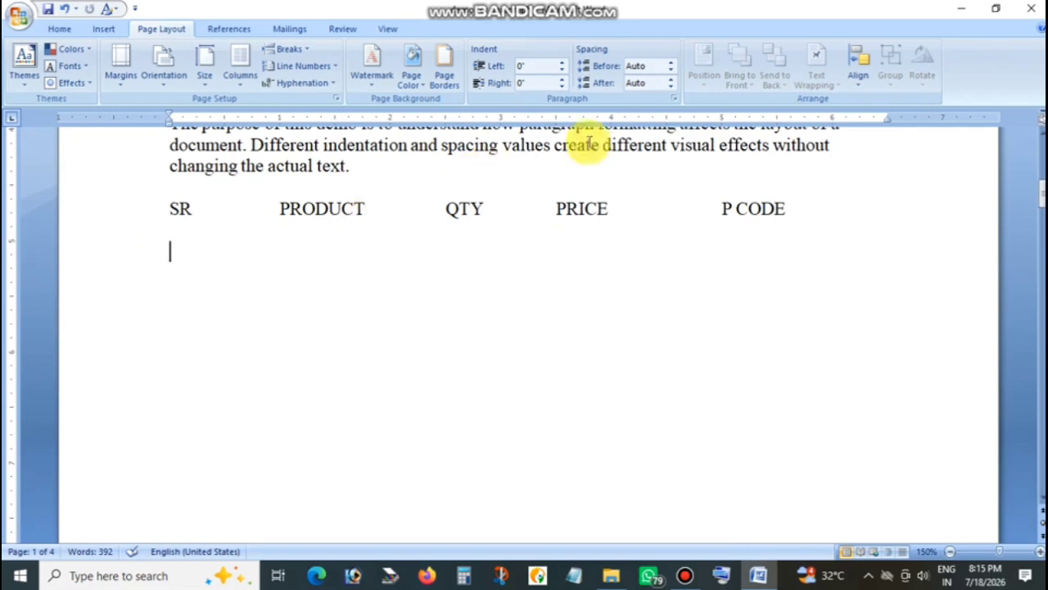
{"action": "left_click", "coordinate": [670, 99]}
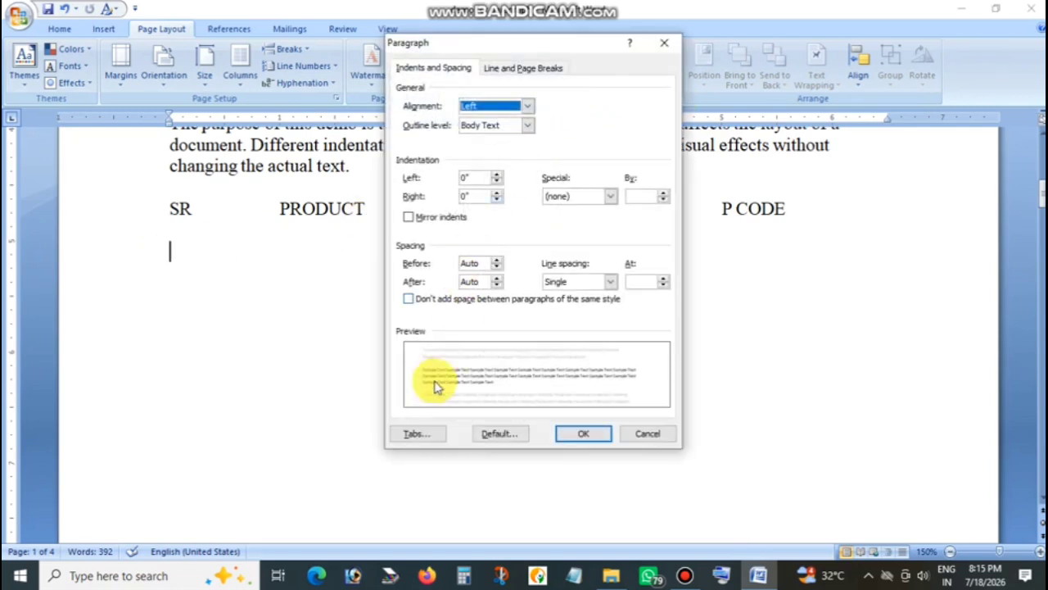
{"action": "left_click", "coordinate": [413, 435]}
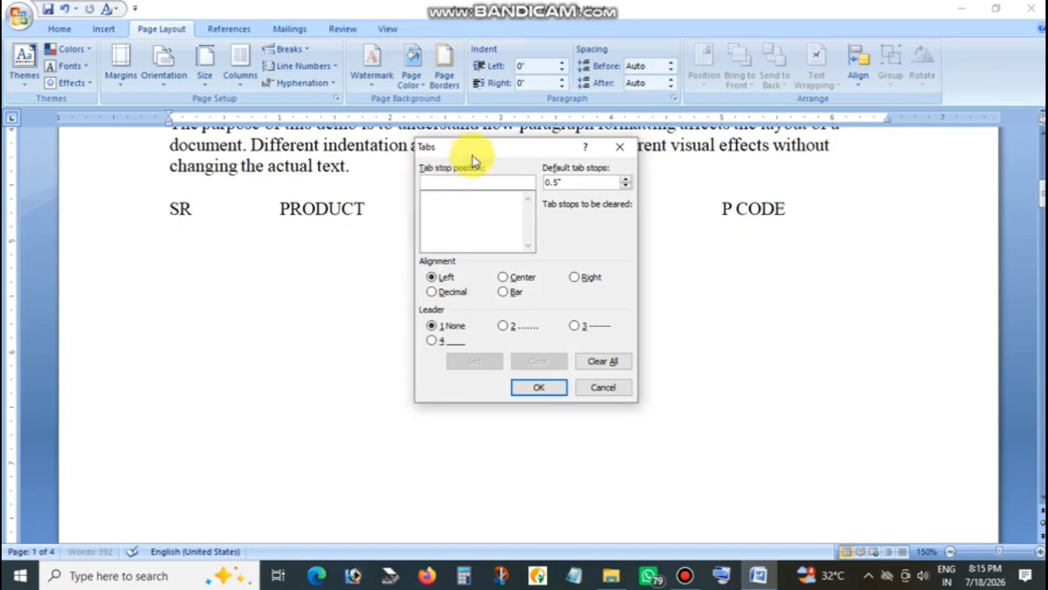
{"action": "left_click_drag", "start_coordinate": [469, 149], "coordinate": [443, 245]}
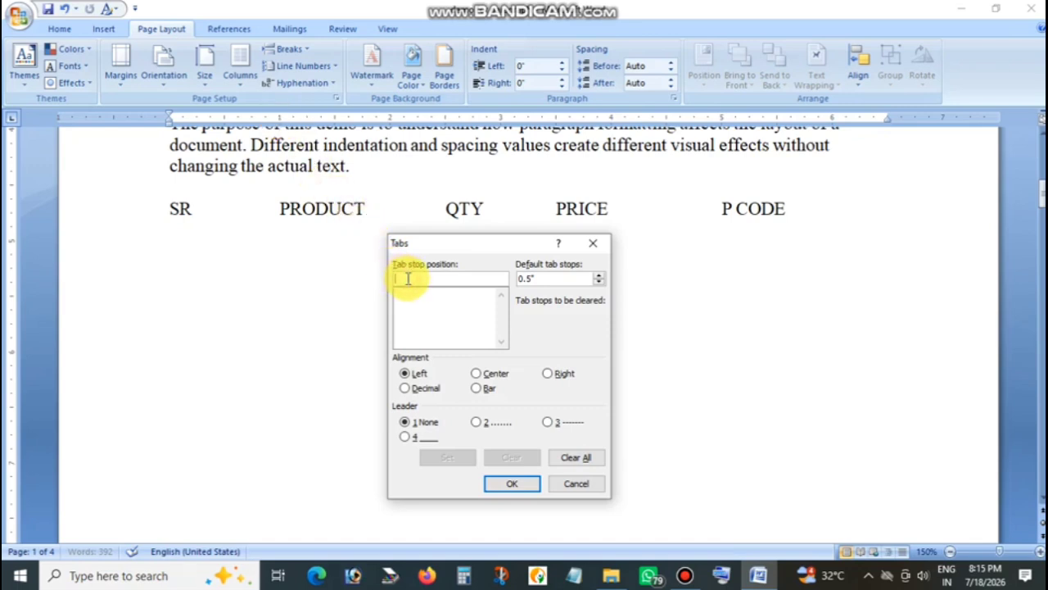
{"action": "type", "text": "1"}
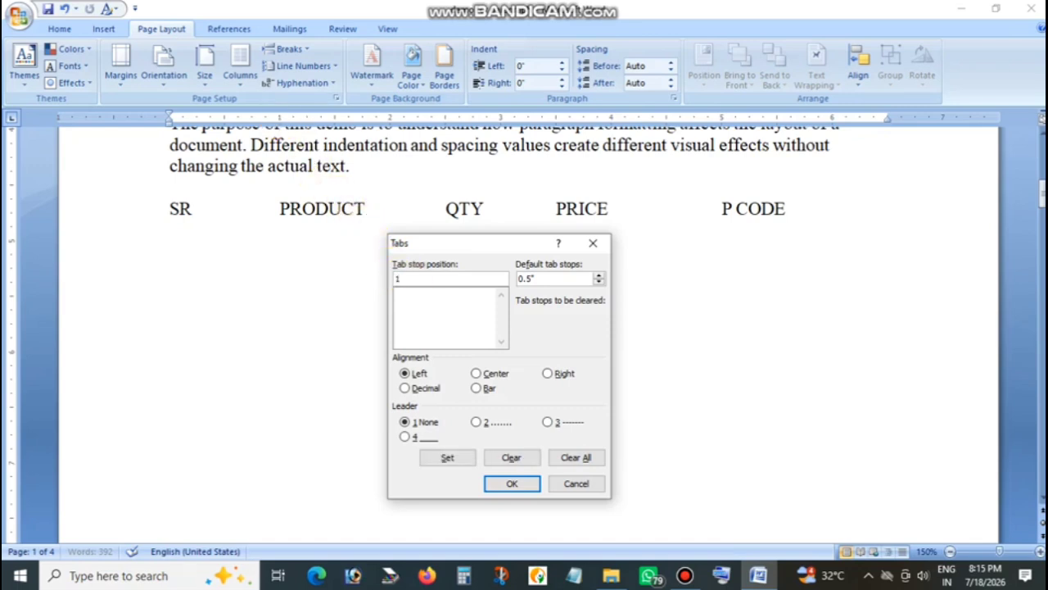
{"action": "left_click", "coordinate": [443, 459]}
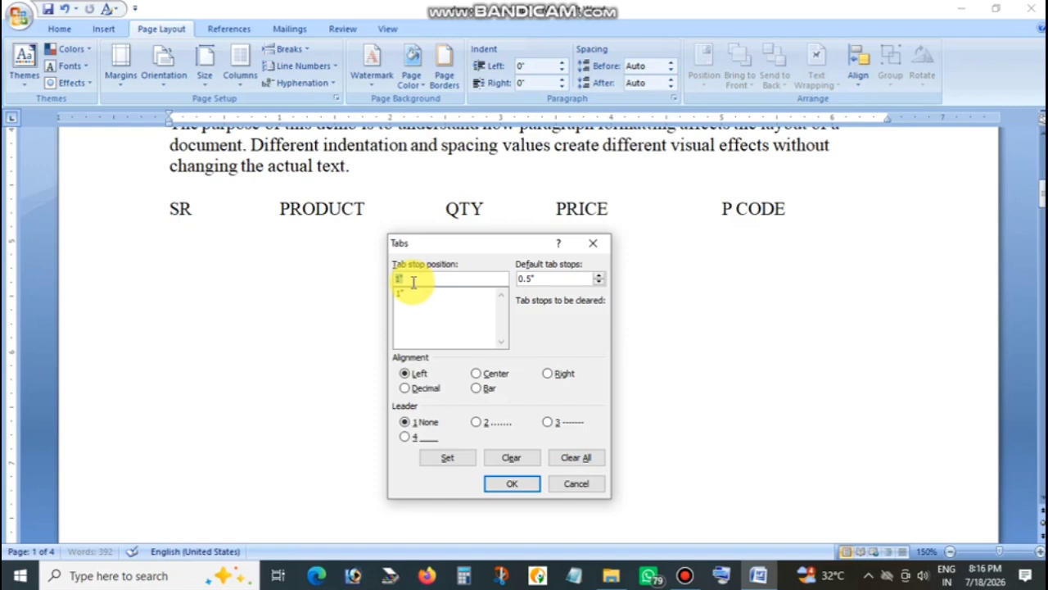
Add a tab stop at 2" to the empty line's tab list, and clear it again.
{"action": "type", "text": "2"}
{"action": "left_click", "coordinate": [442, 460]}
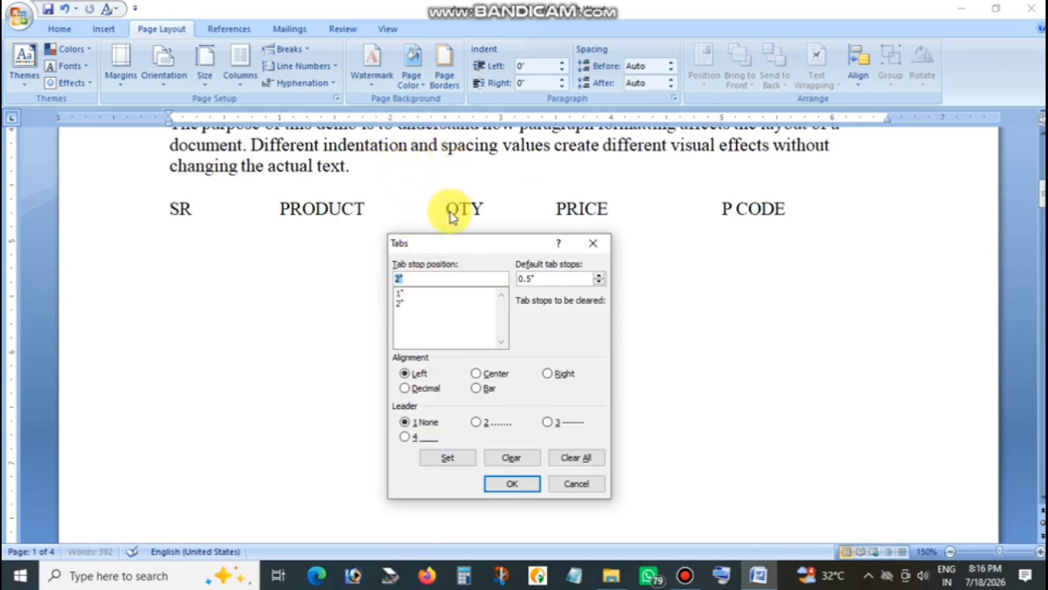
{"action": "left_click", "coordinate": [401, 304]}
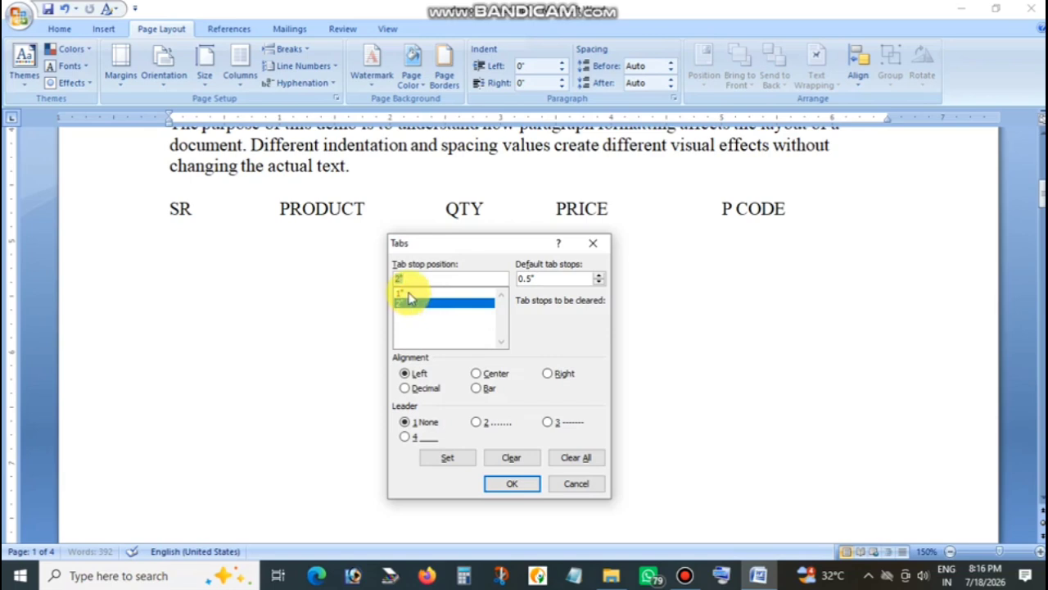
{"action": "left_click", "coordinate": [408, 294]}
{"action": "left_click", "coordinate": [404, 303]}
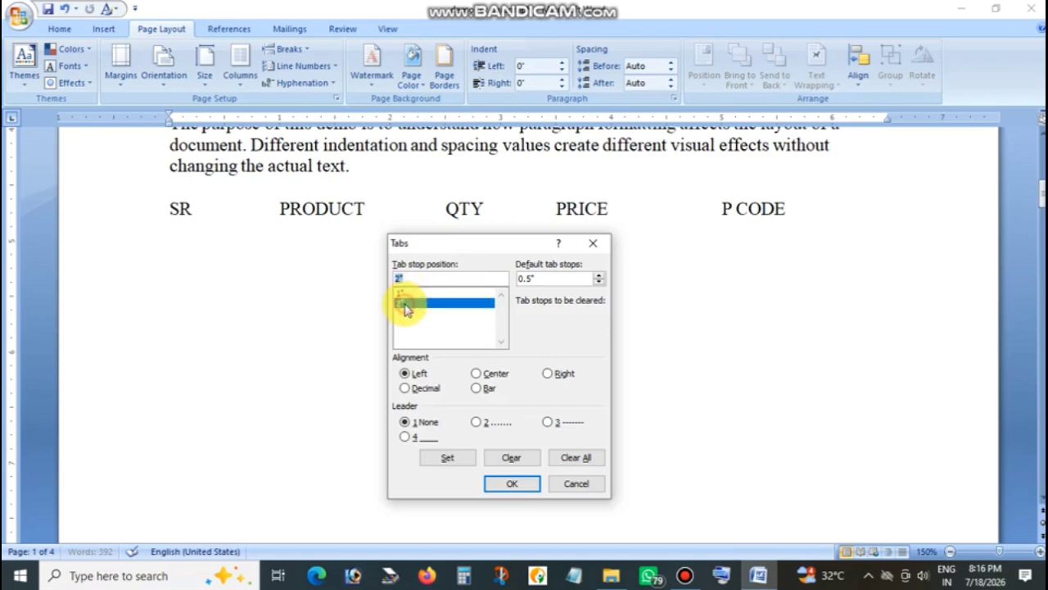
{"action": "left_click", "coordinate": [510, 458]}
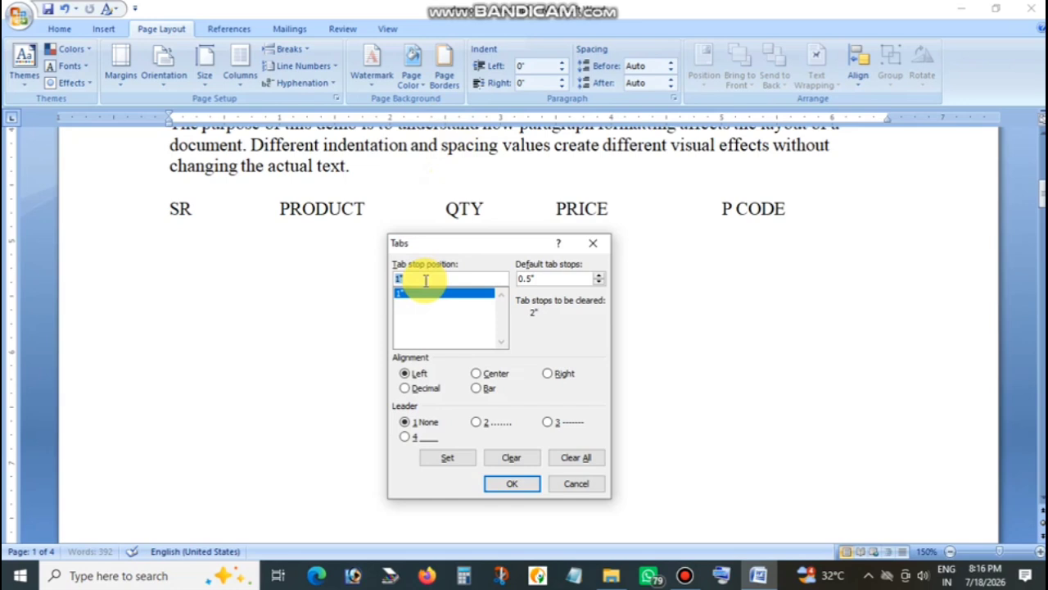
Add left-aligned tab stops without leader at 2.5", 3.5" and 5" for the empty line, and apply the tab settings.
{"action": "type", "text": "2"}
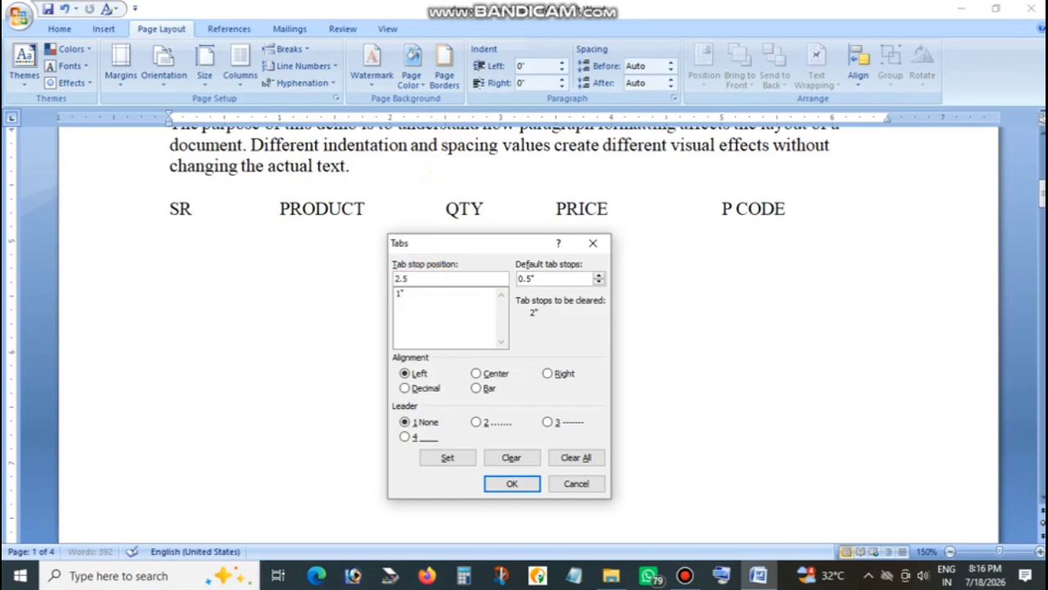
{"action": "type", "text": ".5"}
{"action": "left_click", "coordinate": [439, 456]}
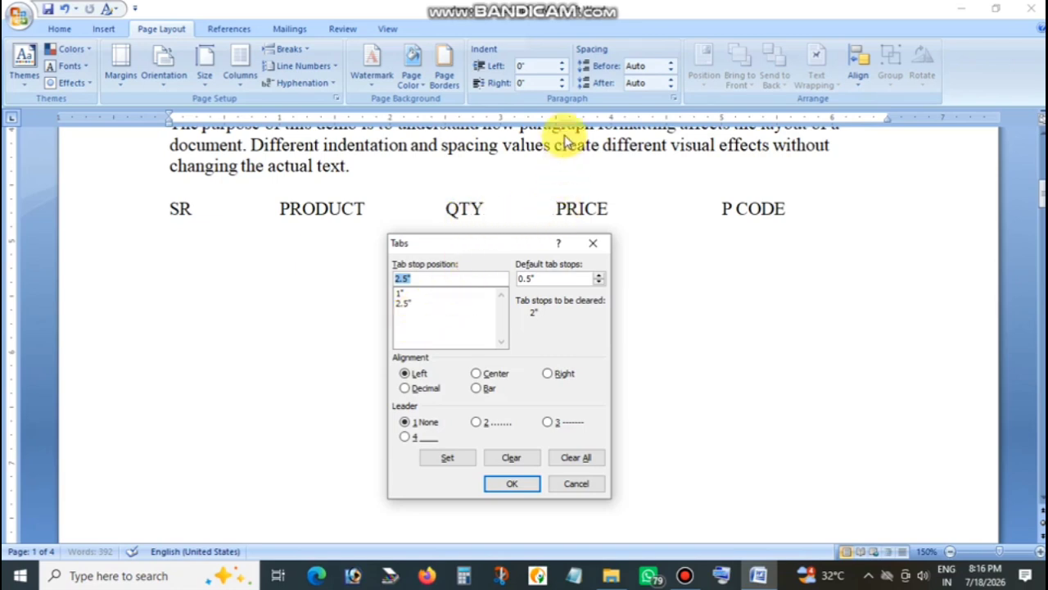
{"action": "type", "text": "3"}
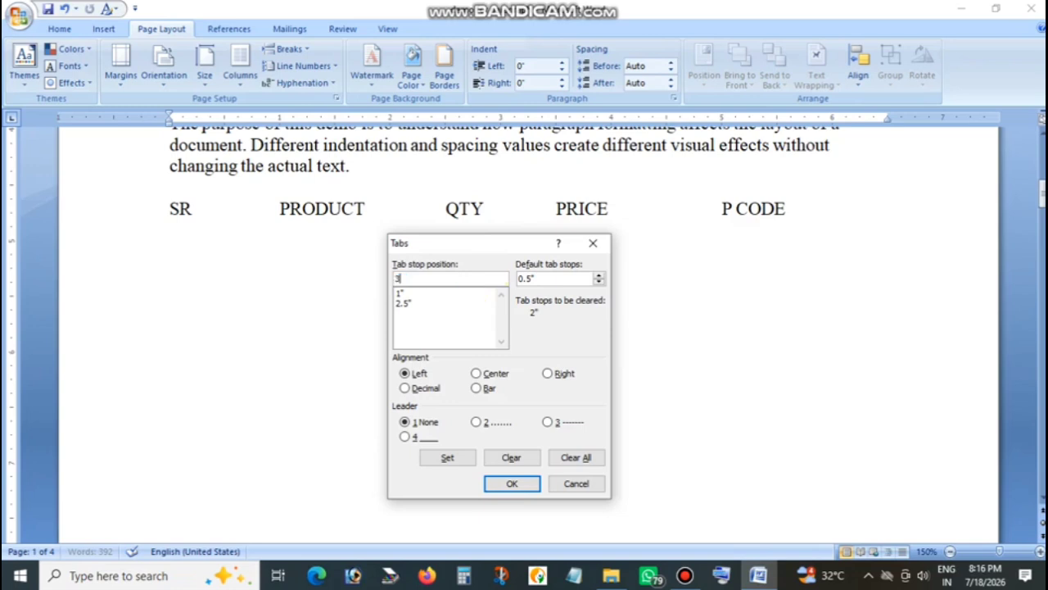
{"action": "left_click", "coordinate": [439, 458]}
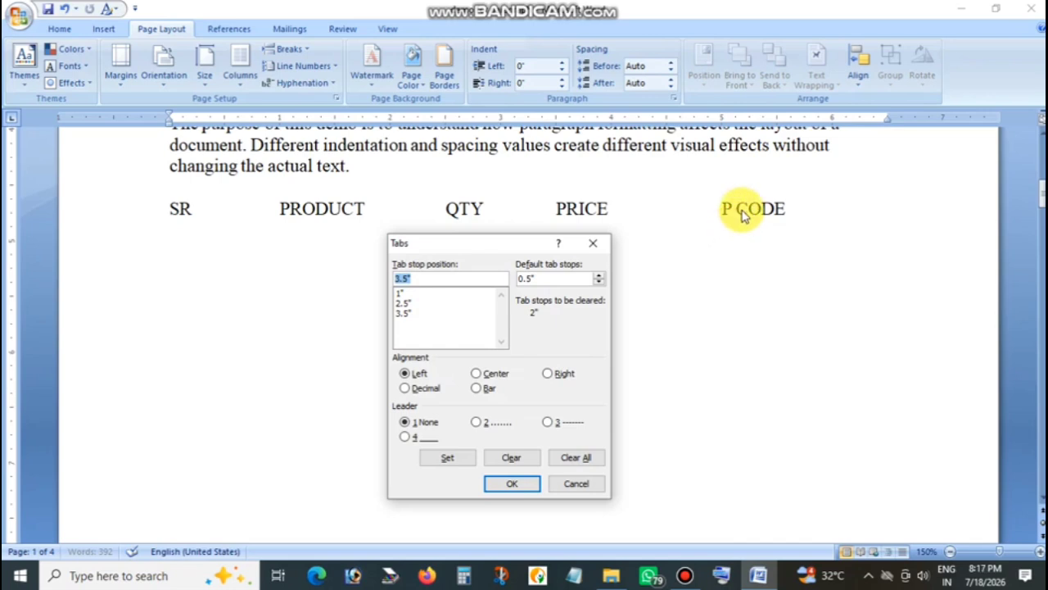
{"action": "type", "text": "5"}
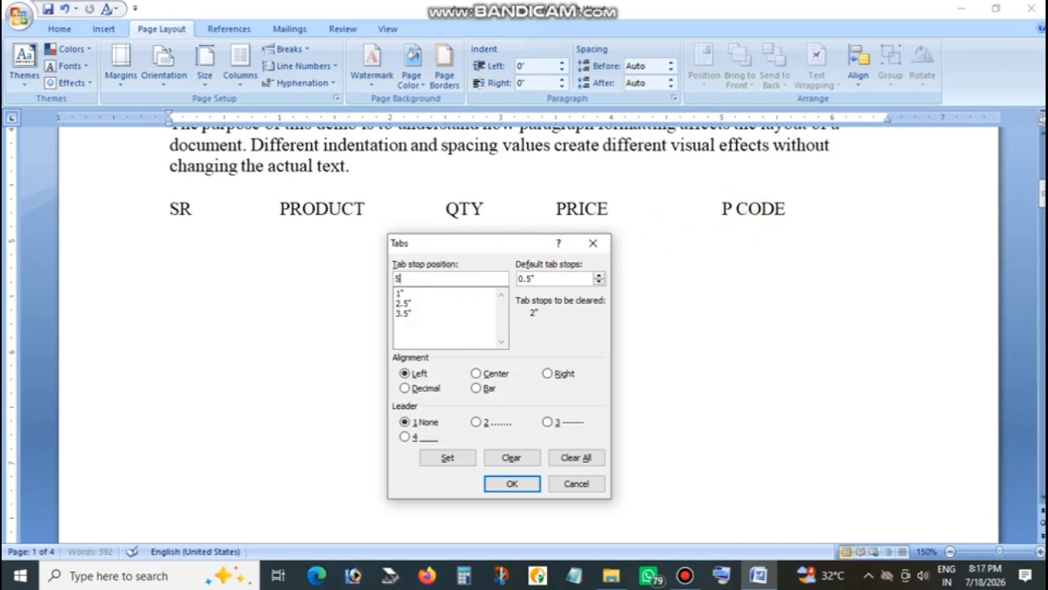
{"action": "left_click", "coordinate": [450, 460]}
{"action": "left_click", "coordinate": [503, 481]}
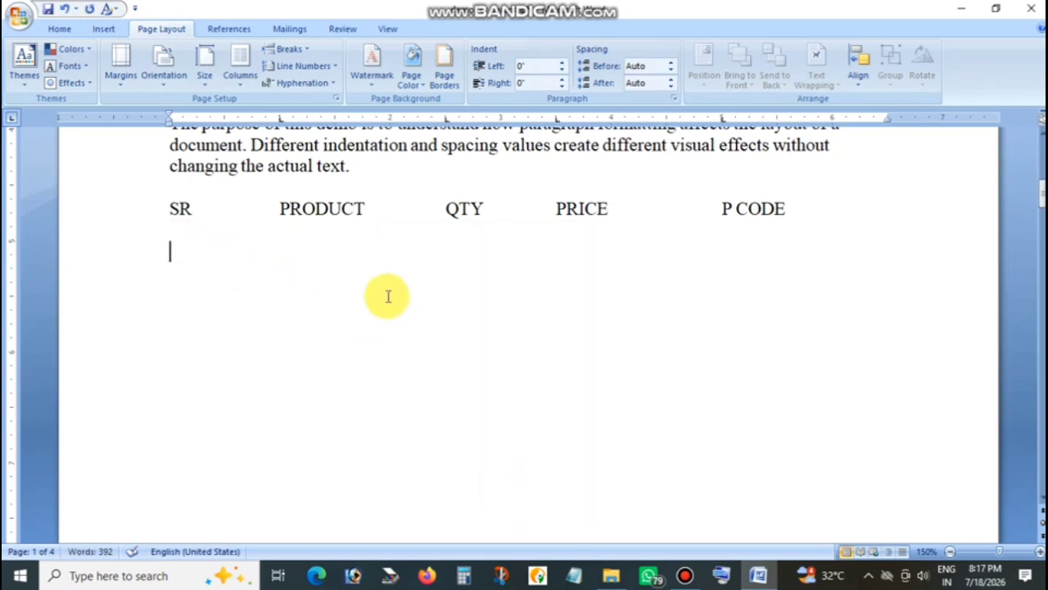
Enter the first product row under the headings with tab-separated values 1, MAGGI, 5, 15 and M101, and start a new line.
{"action": "type", "text": "1"}
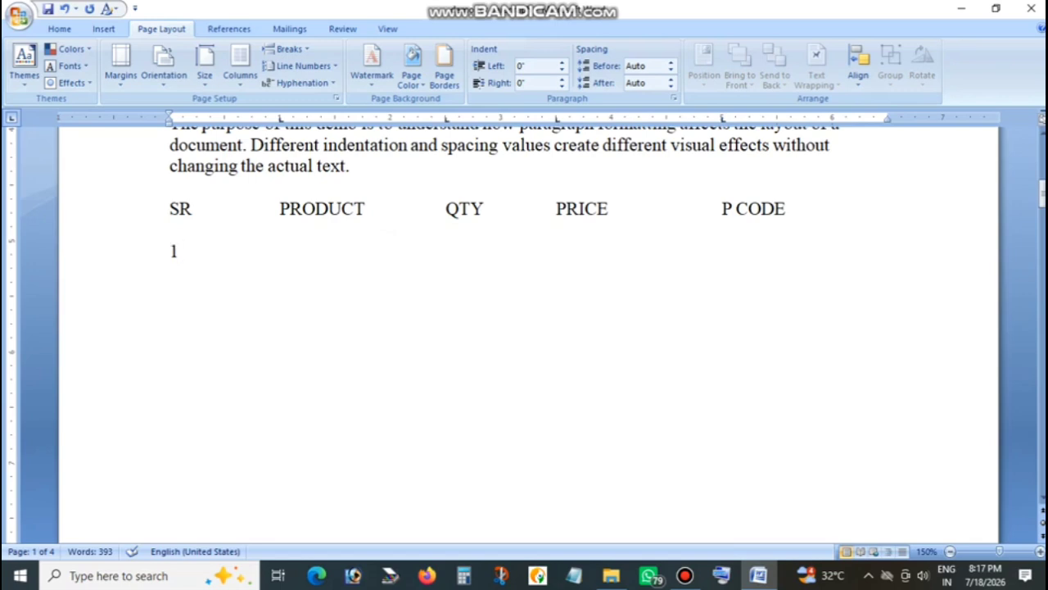
{"action": "key", "text": "Tab"}
{"action": "type", "text": "MAGGI"}
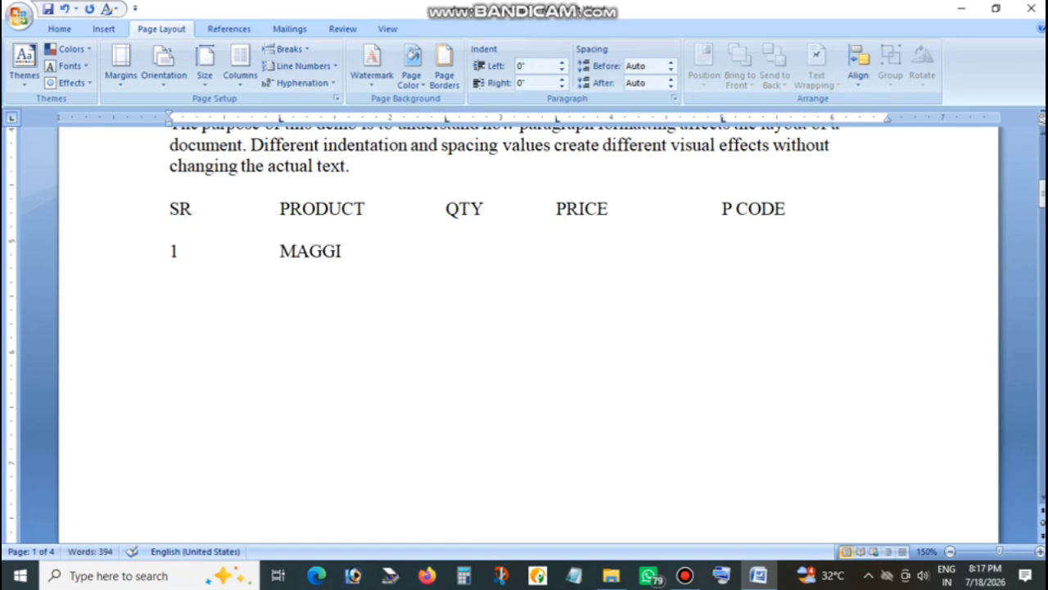
{"action": "key", "text": "Tab"}
{"action": "type", "text": "5"}
{"action": "key", "text": "Tab"}
{"action": "type", "text": "15"}
{"action": "key", "text": "Tab"}
{"action": "type", "text": "N"}
{"action": "key", "text": "BackSpace"}
{"action": "type", "text": "M"}
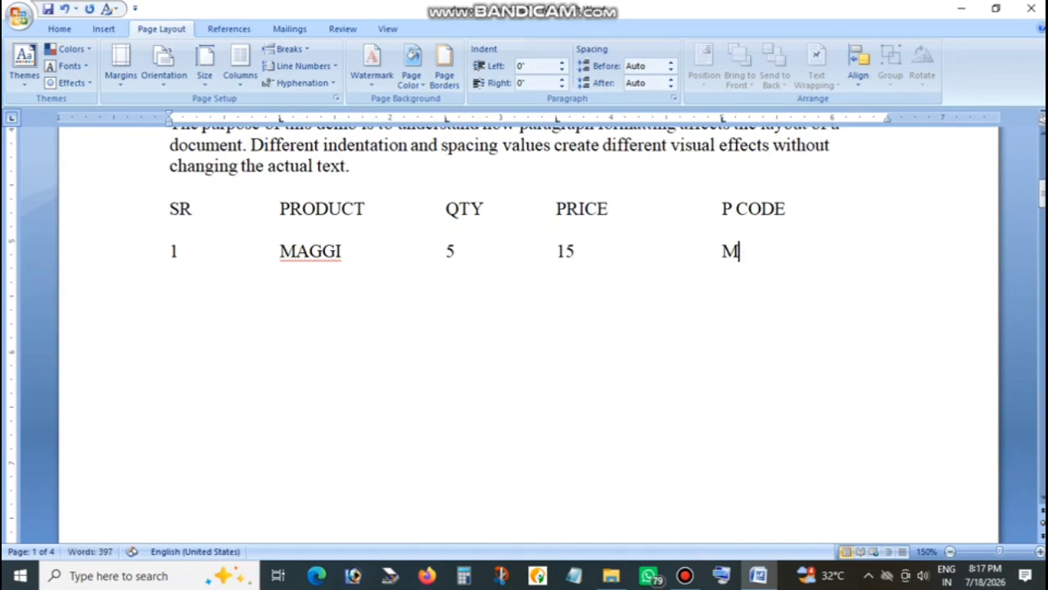
{"action": "type", "text": "101 "}
{"action": "type", "text": "2"}
Enter the second product row with tab-separated values 2, PASTA, 10, 35 and P102.
{"action": "key", "text": "Tab"}
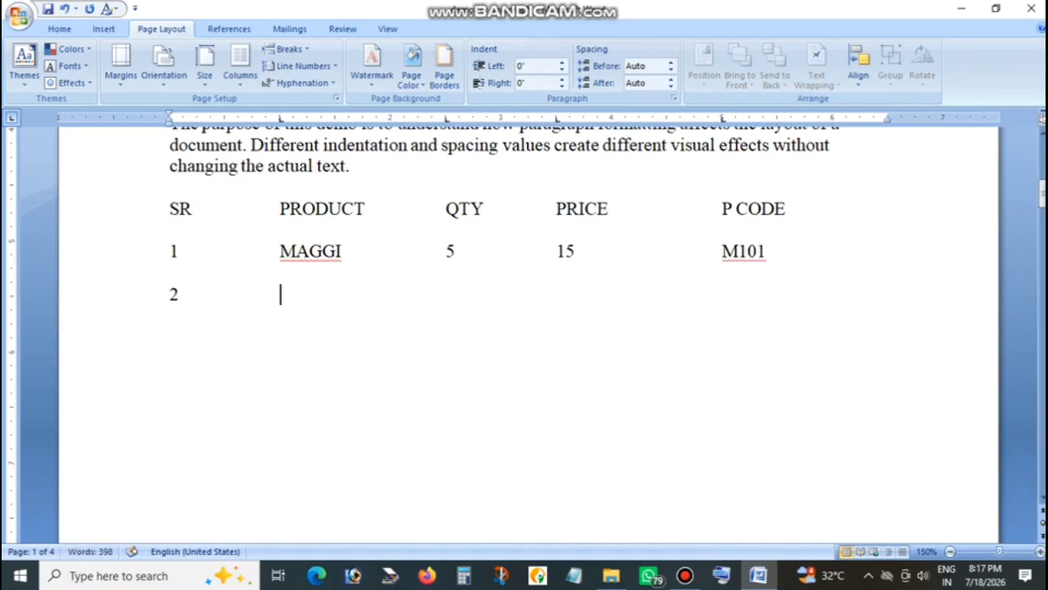
{"action": "type", "text": "L"}
{"action": "key", "text": "BackSpace"}
{"action": "type", "text": "PASTA"}
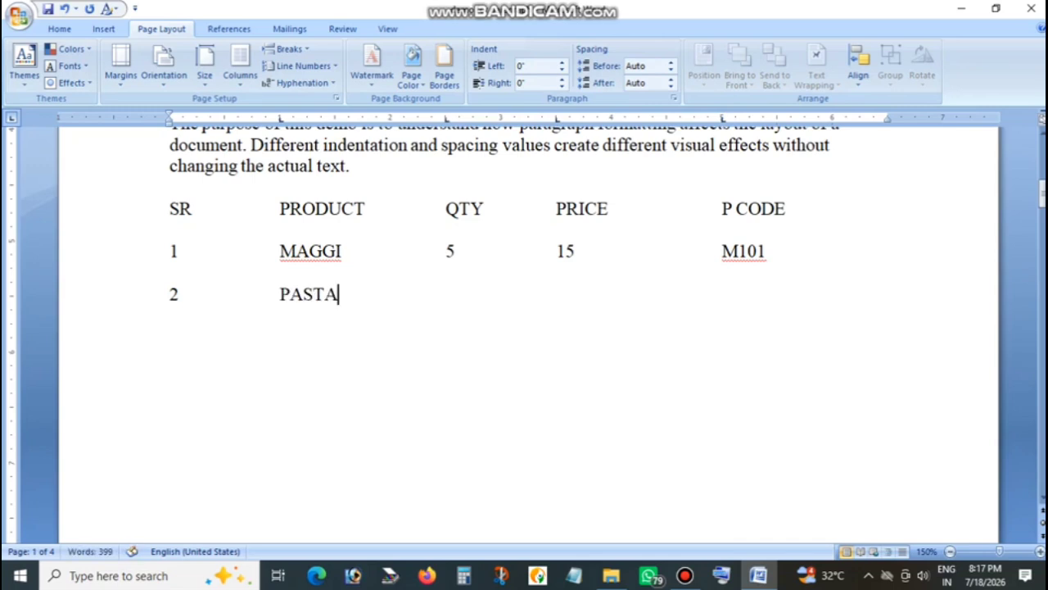
{"action": "key", "text": "Tab"}
{"action": "type", "text": "10"}
{"action": "key", "text": "Tab"}
{"action": "type", "text": "35"}
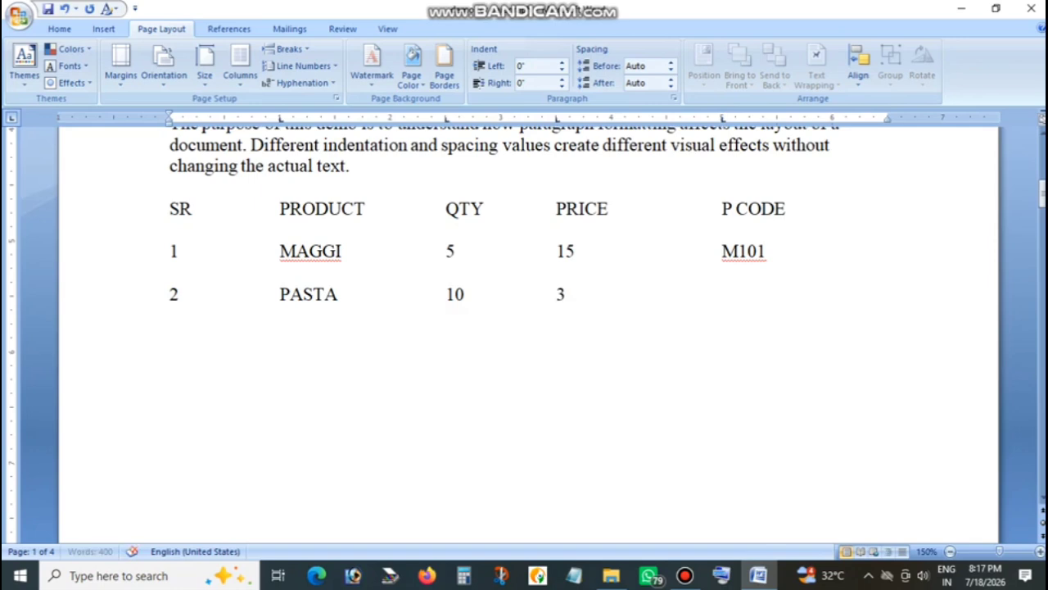
{"action": "key", "text": "Tab"}
{"action": "type", "text": "P102"}
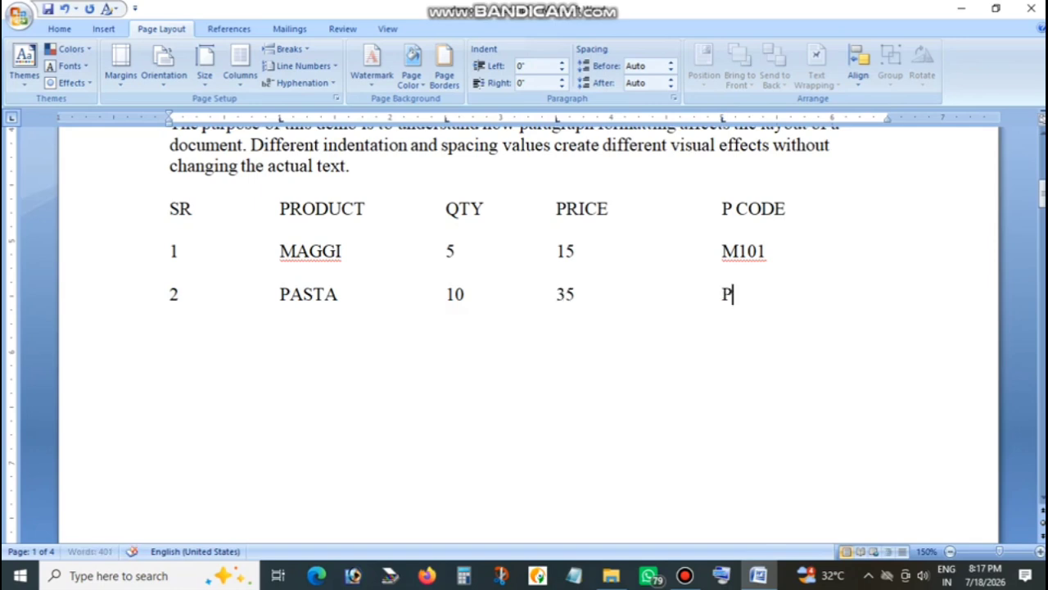